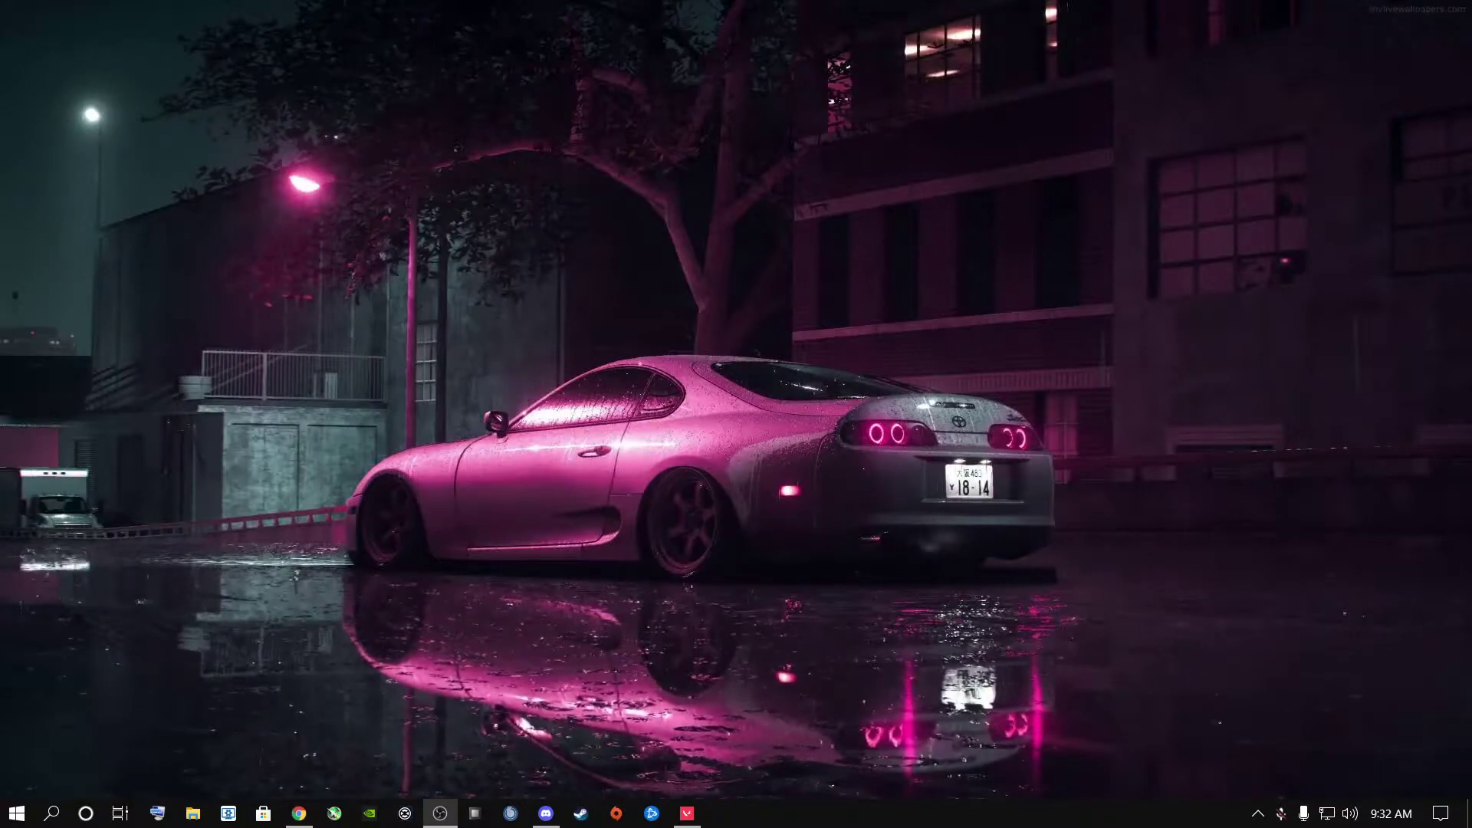
- Open the NVIDIA Control Panel from the desktop and go to the image settings with preview
right_click(625, 374)
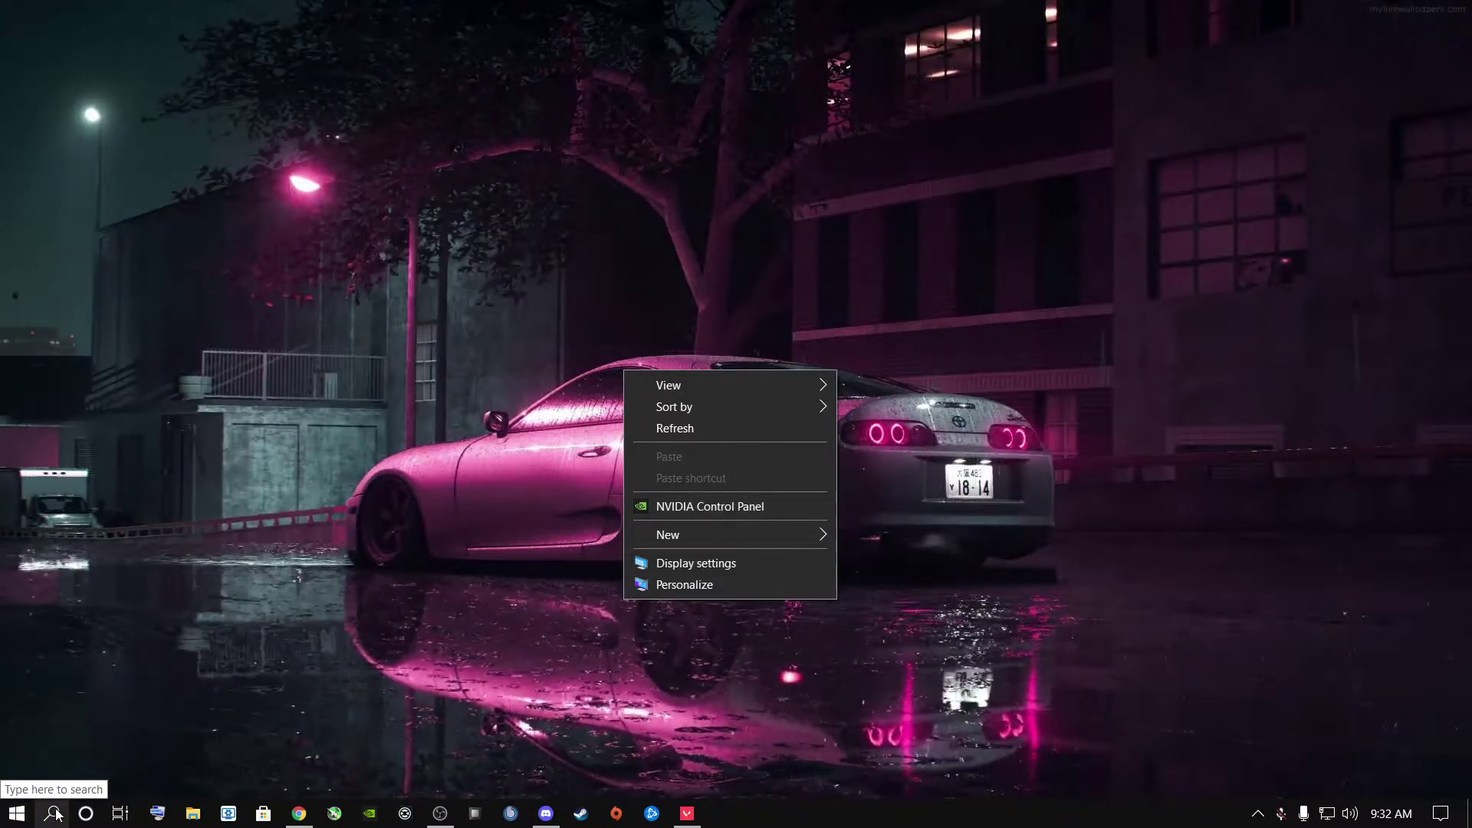
left_click(662, 507)
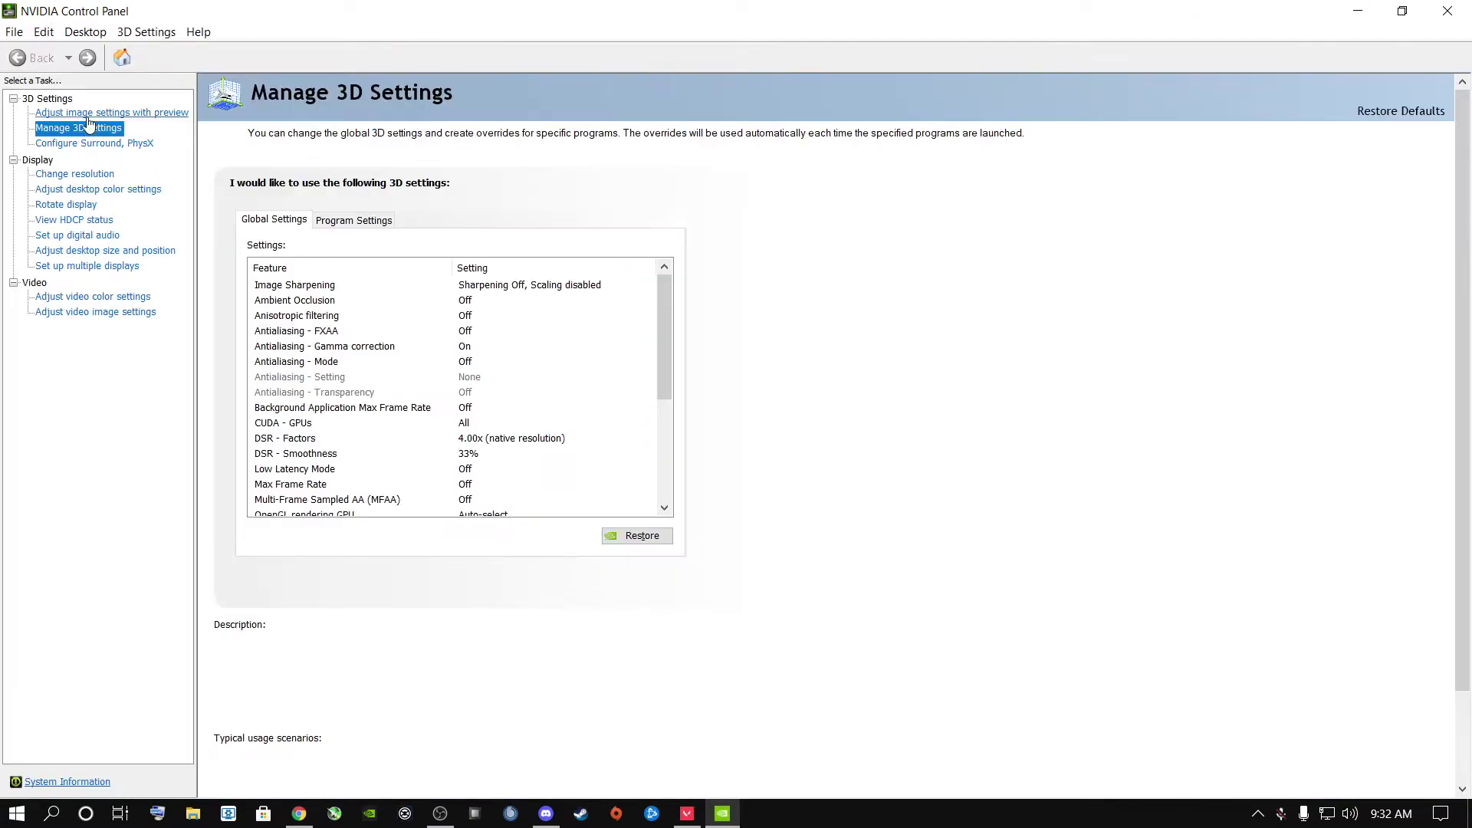
left_click(87, 113)
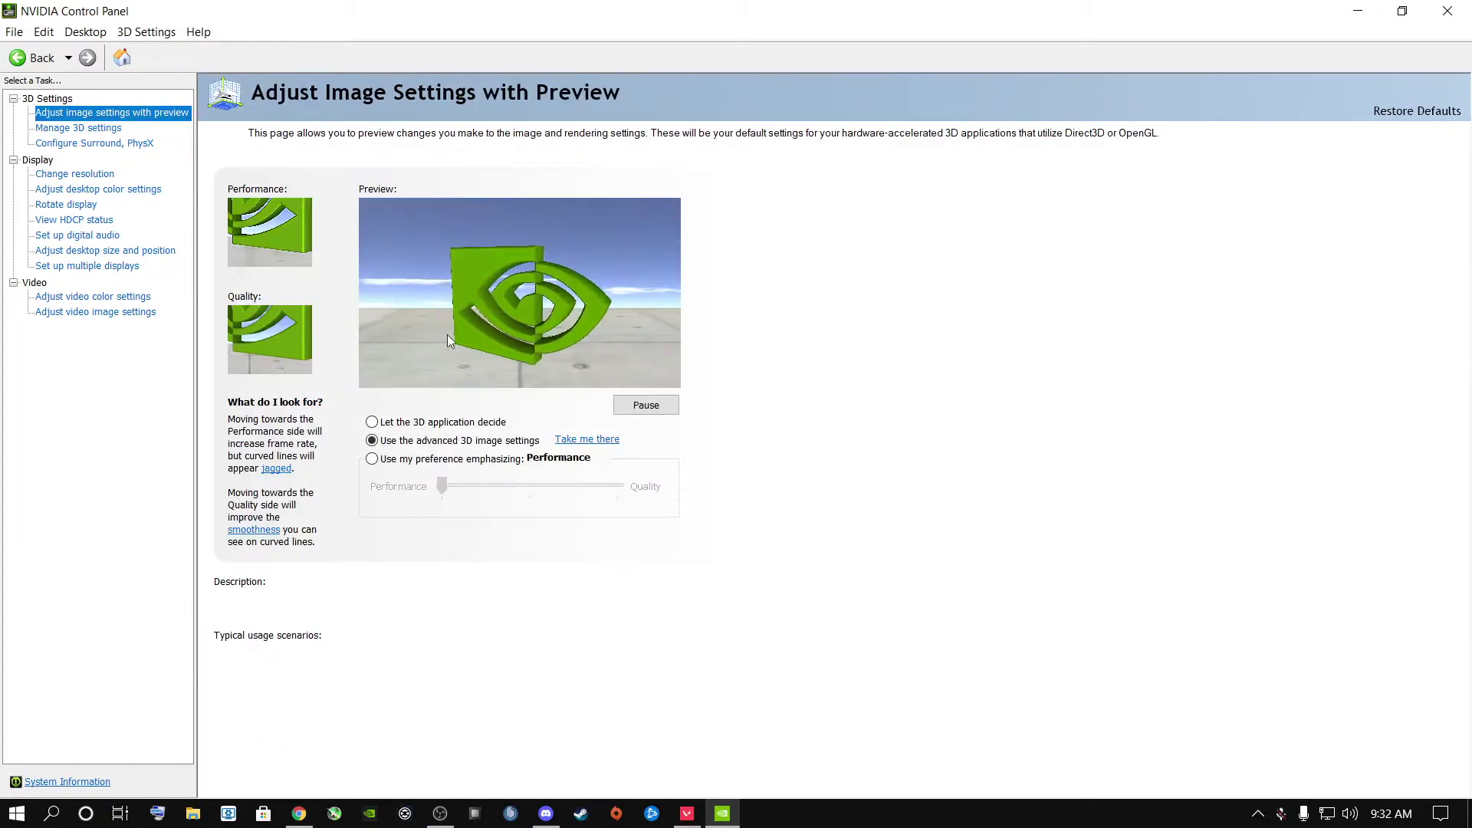
- Set the image settings to use the personal preference with the slider at the Performance end, and apply the change
mouse_move(414, 422)
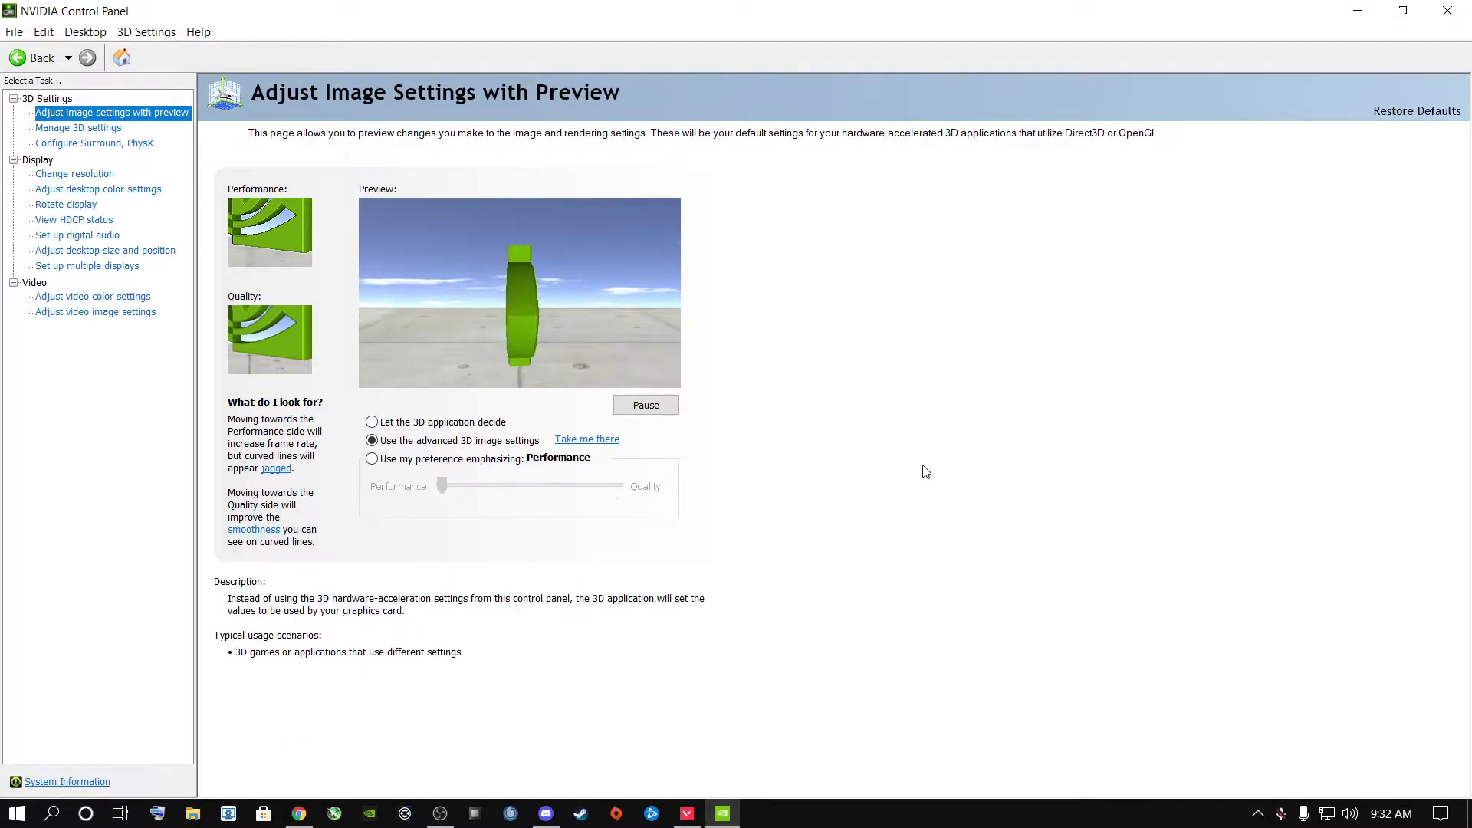
left_click(381, 460)
mouse_move(442, 486)
left_mouse_down()
mouse_move(673, 500)
mouse_move(442, 490)
left_mouse_up()
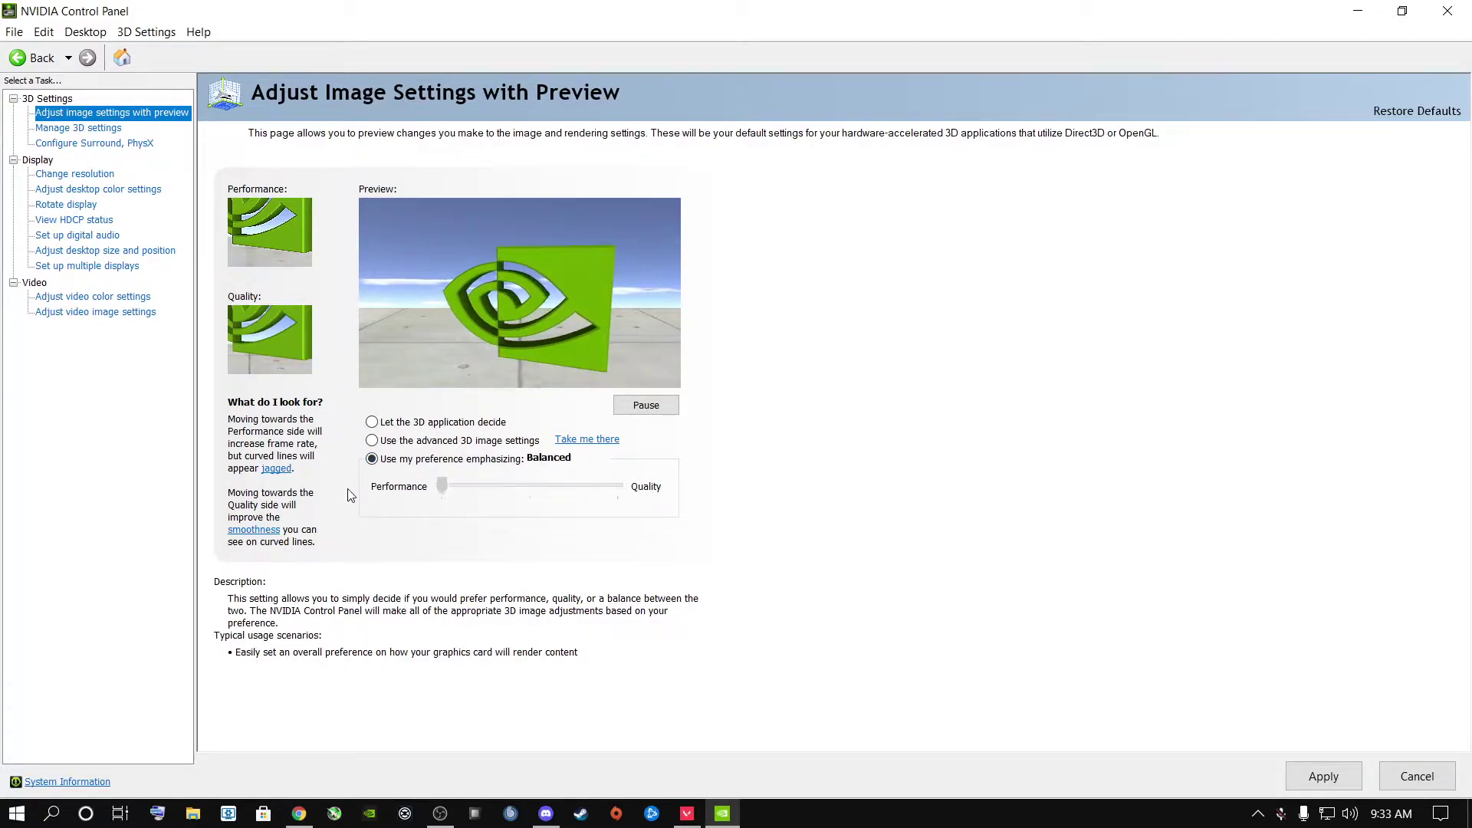
left_click(1306, 778)
- Open the per-program 3D settings and choose Valorant (valorant-win64-shipping.exe) as the program to customize
left_click(69, 129)
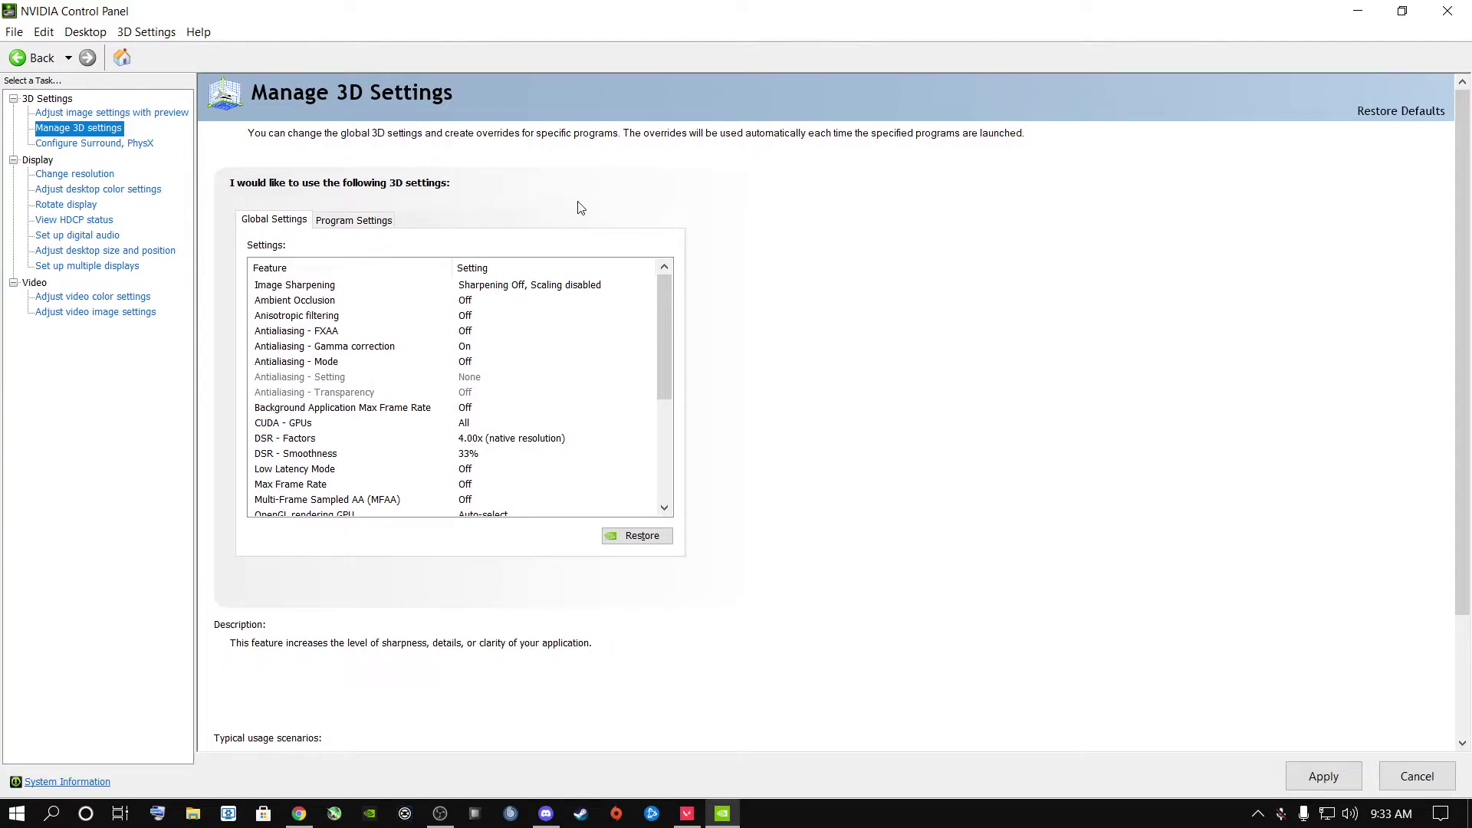
left_click(363, 224)
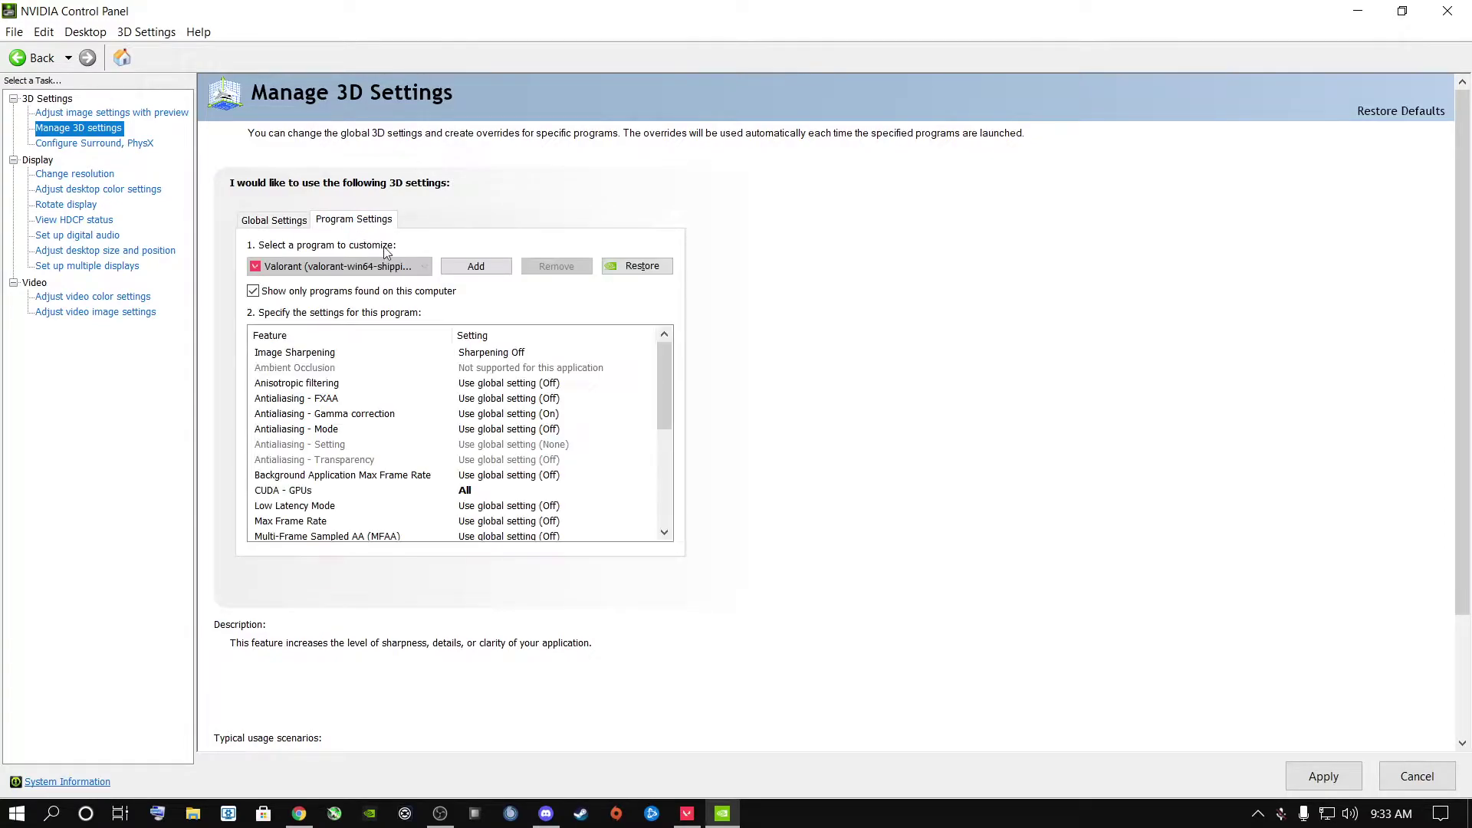
left_click(425, 266)
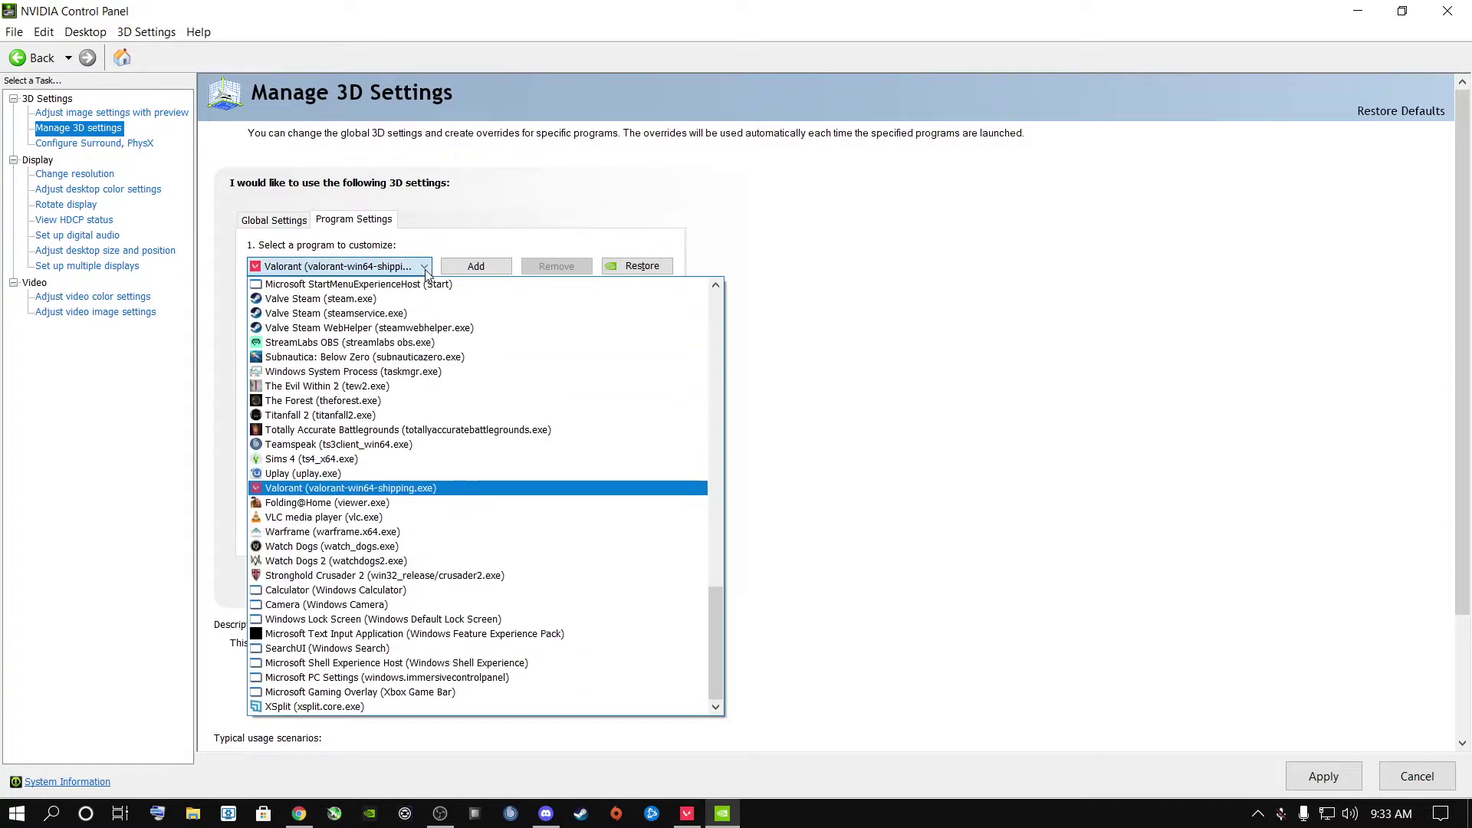
left_click(406, 492)
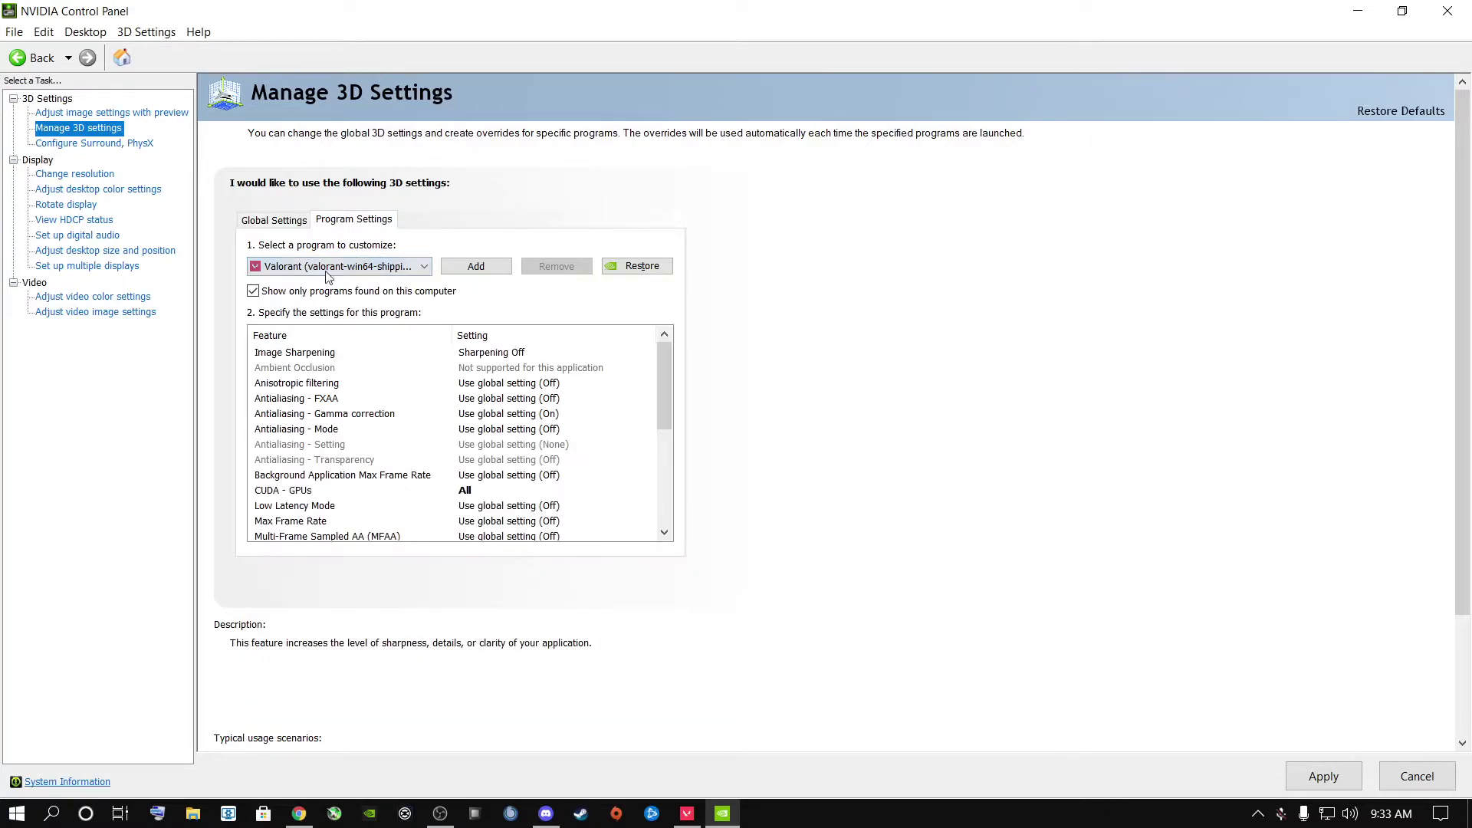
left_click(390, 268)
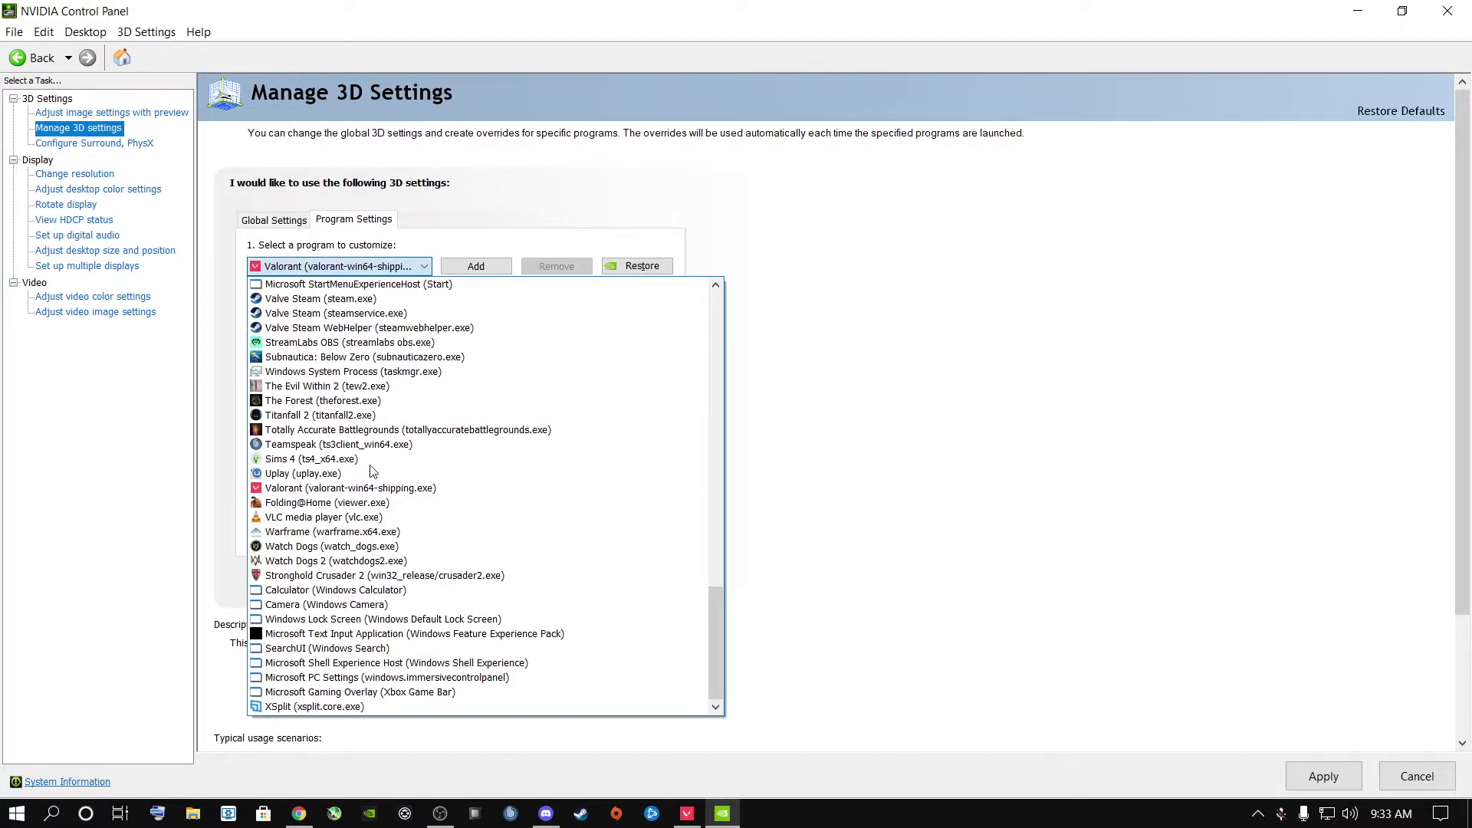
left_click(482, 218)
left_click(475, 265)
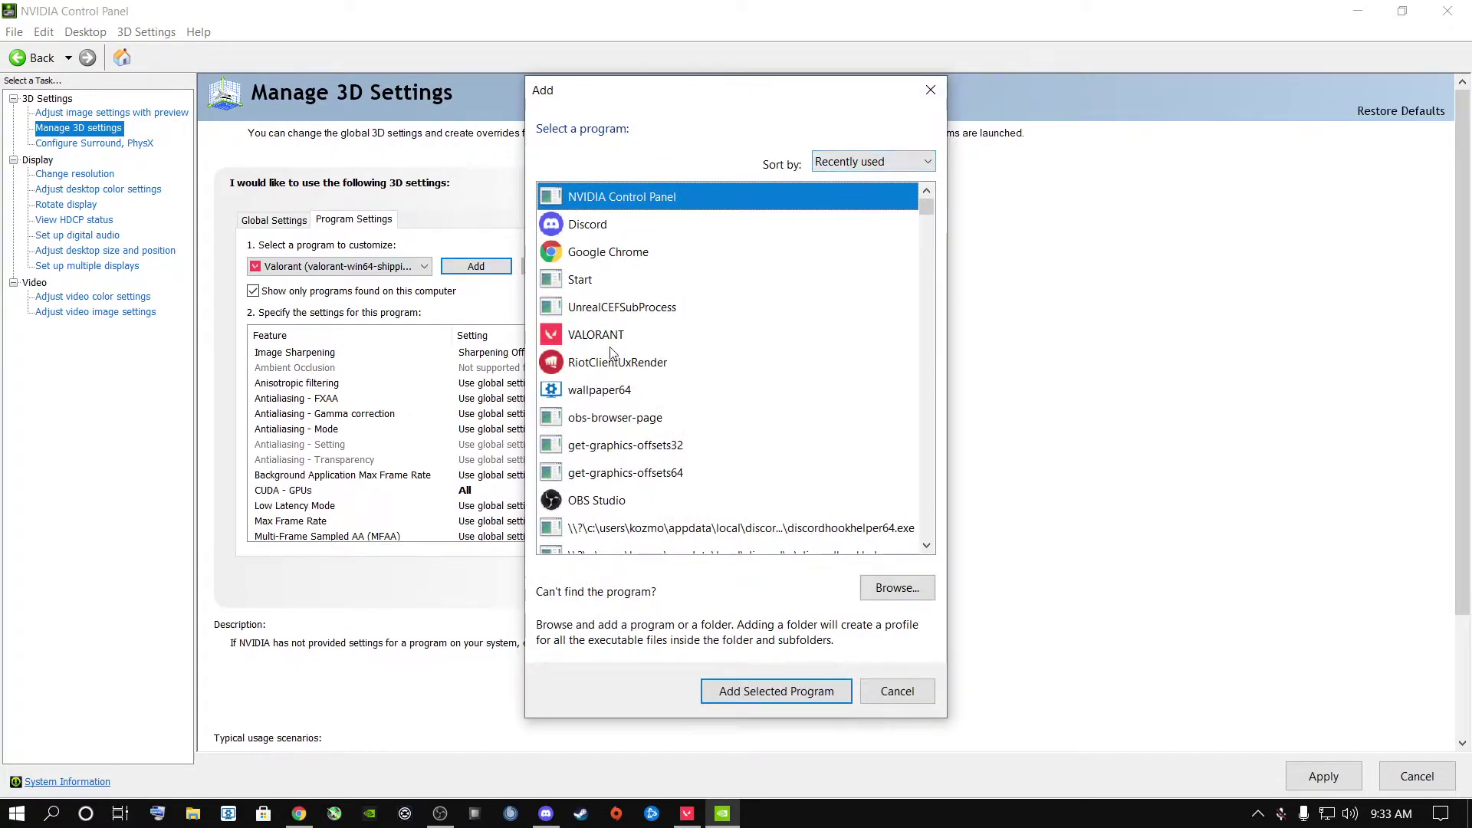
left_click(596, 341)
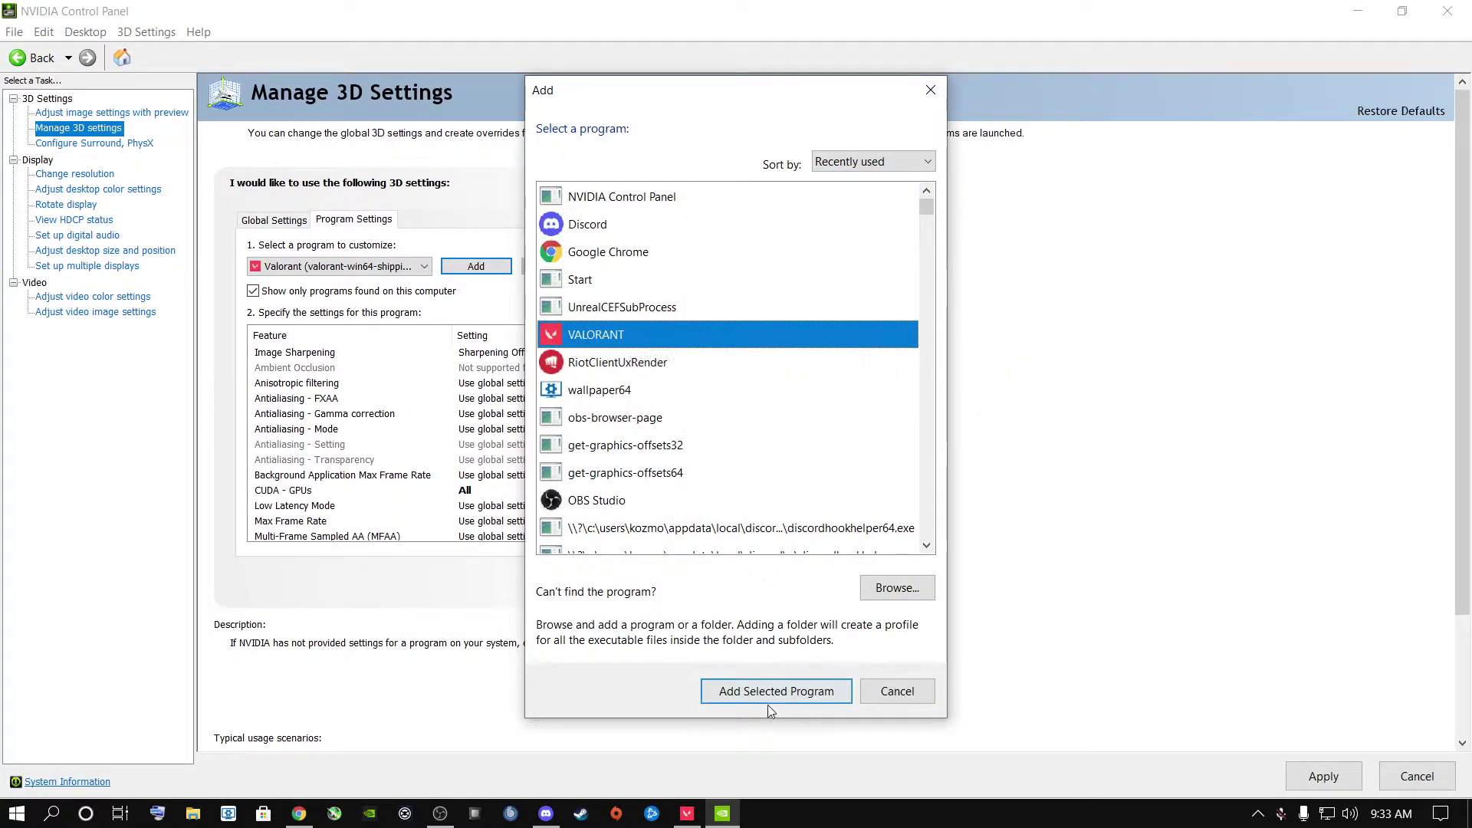
left_click(915, 696)
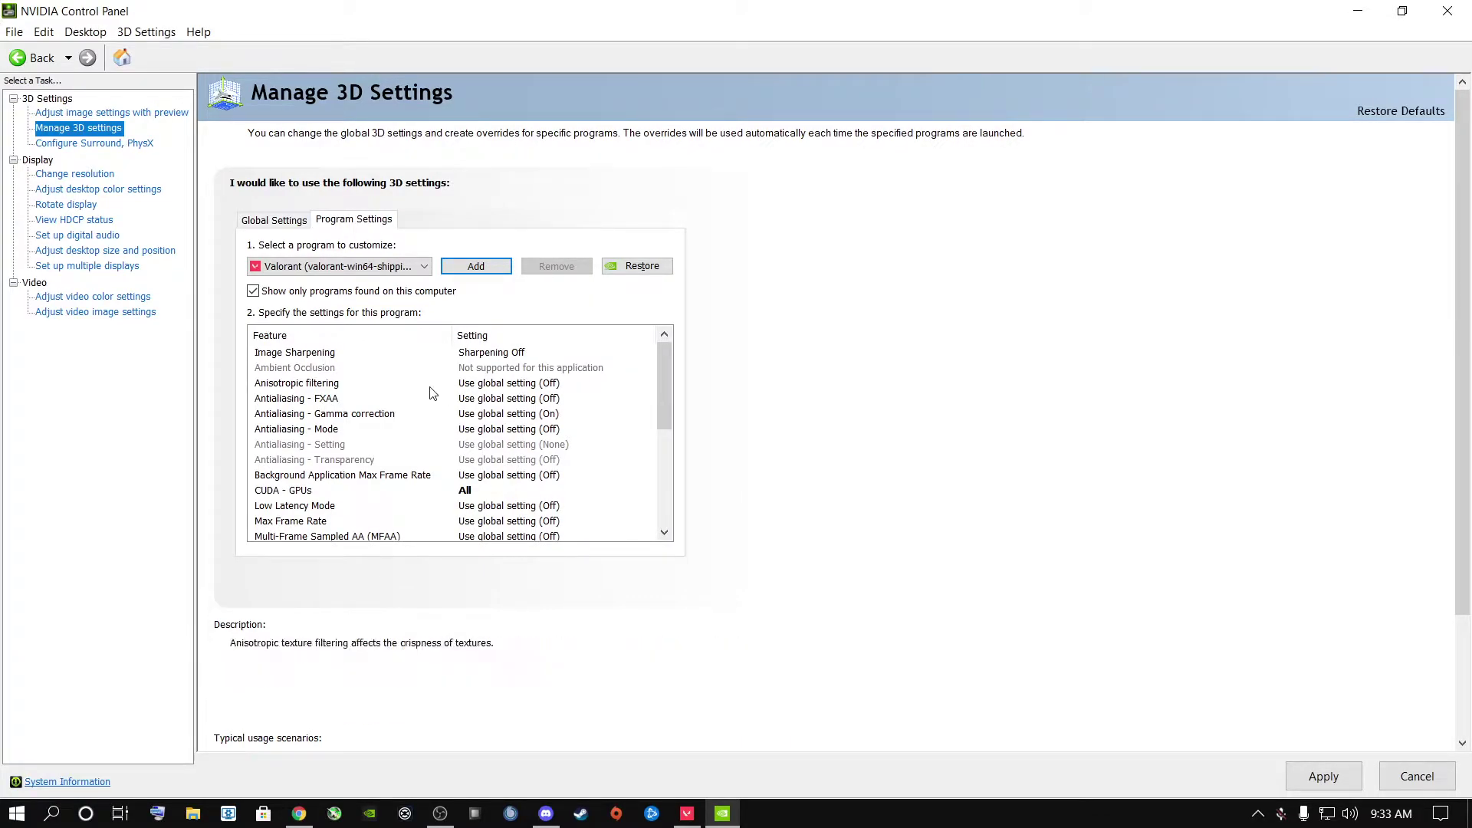
- Set Image Sharpening to Off for Valorant and confirm the choice
left_click(316, 354)
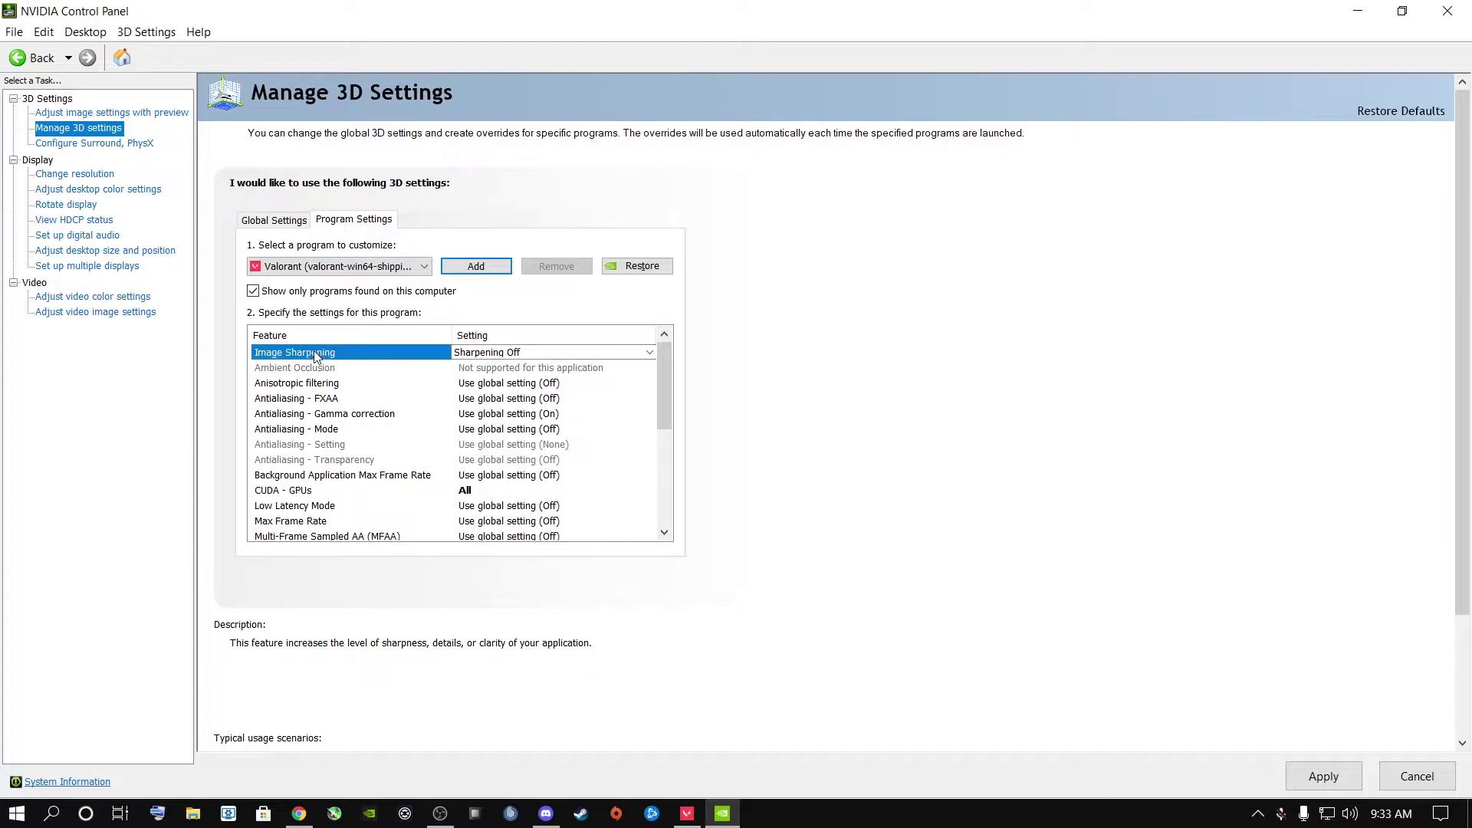
left_click(521, 356)
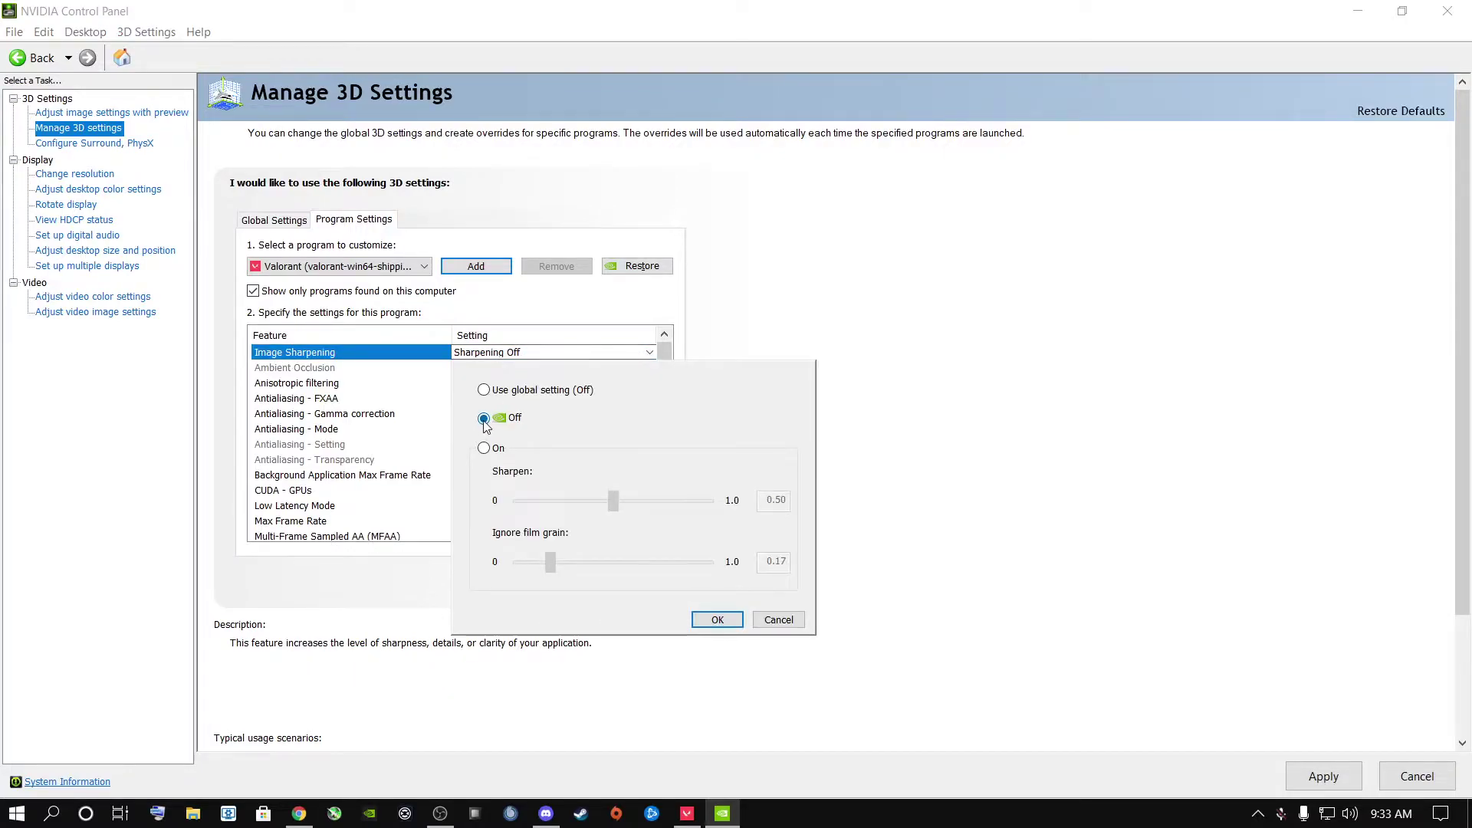
left_click(723, 621)
- Set Valorant's CUDA - GPUs feature to use the specific NVIDIA GeForce RTX 2060 and confirm
left_click_drag(664, 378, 663, 398)
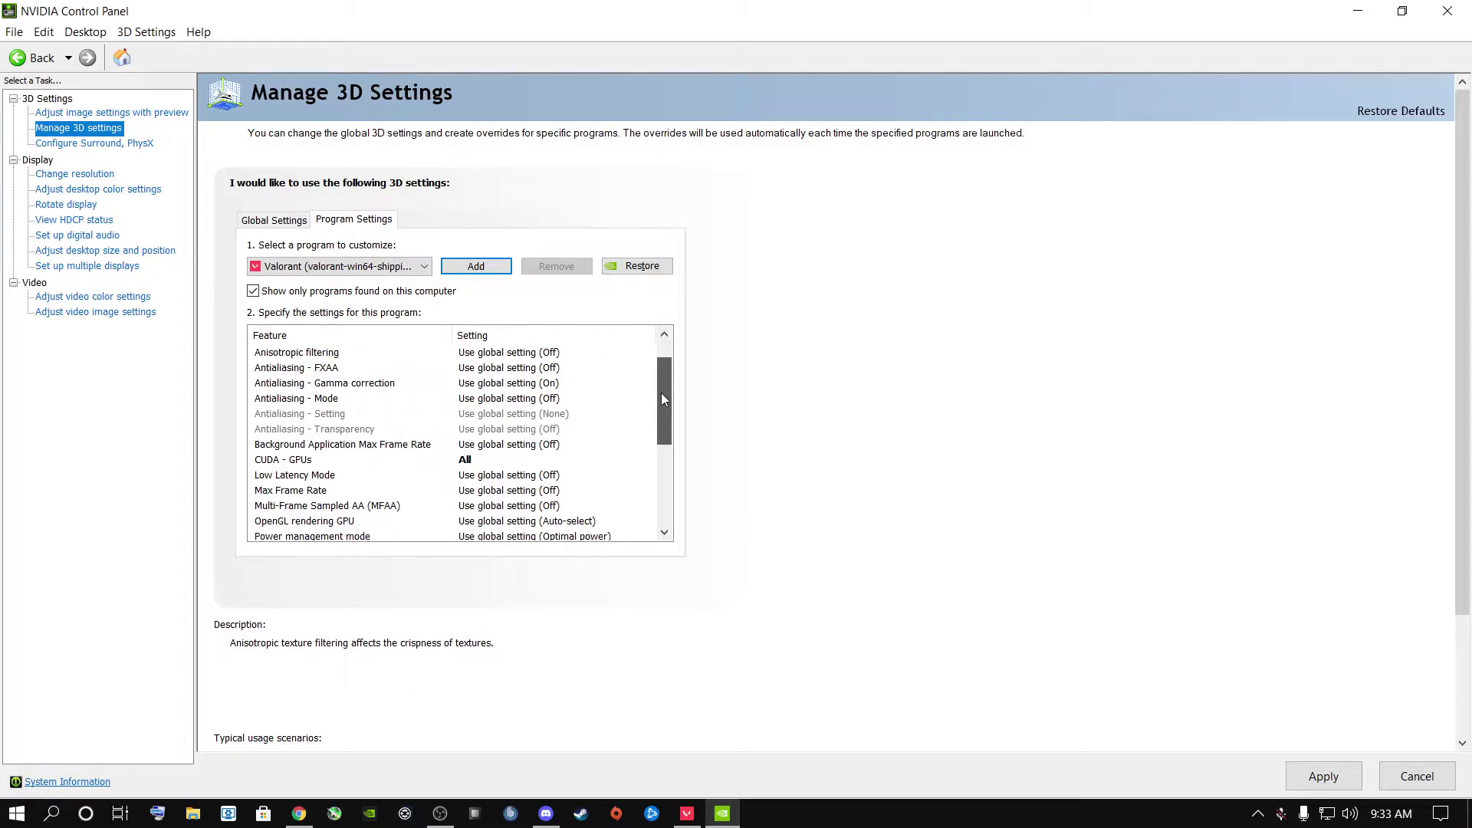
left_click(280, 464)
left_click(482, 460)
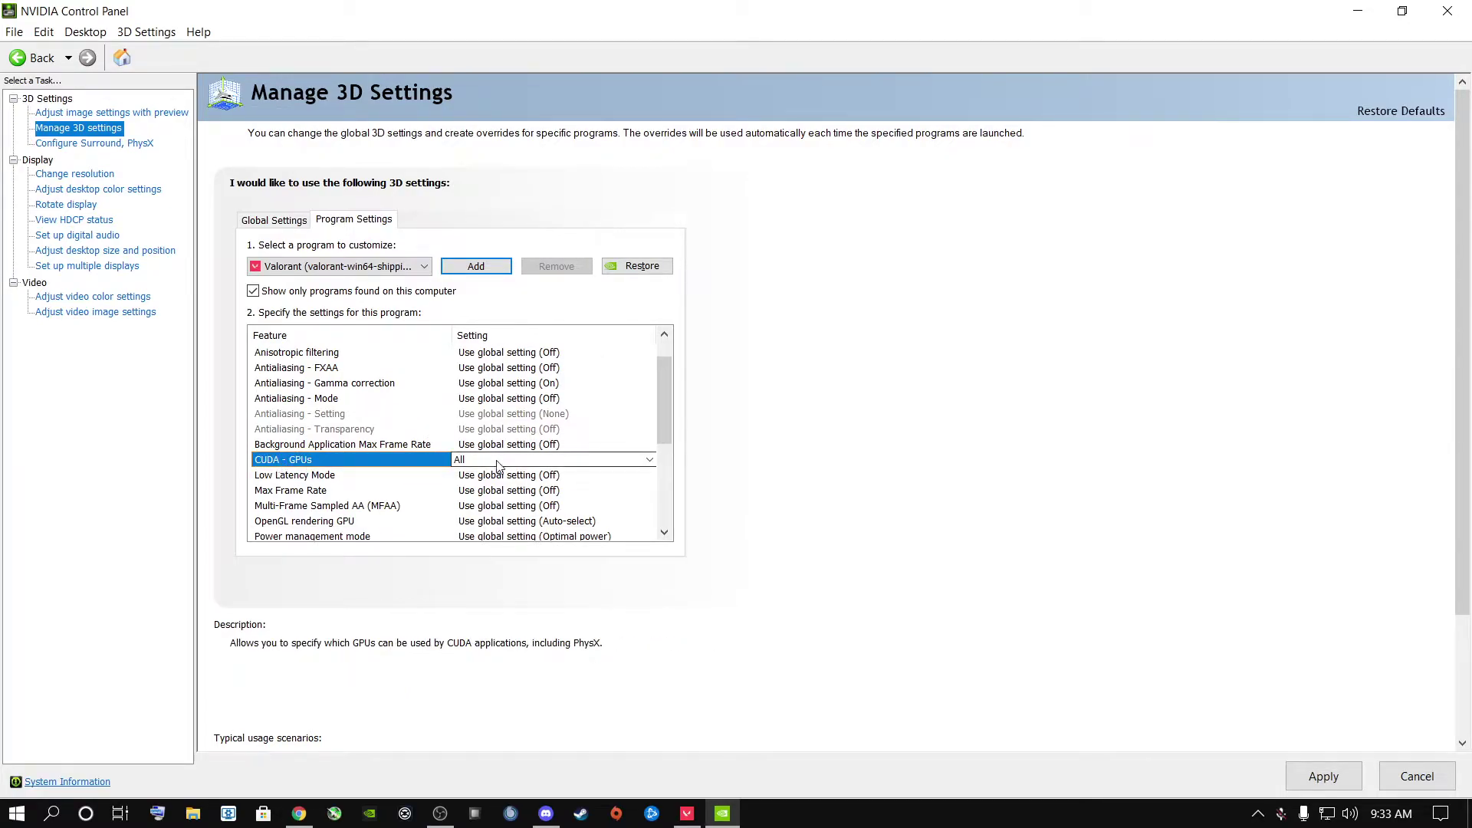
left_click(476, 463)
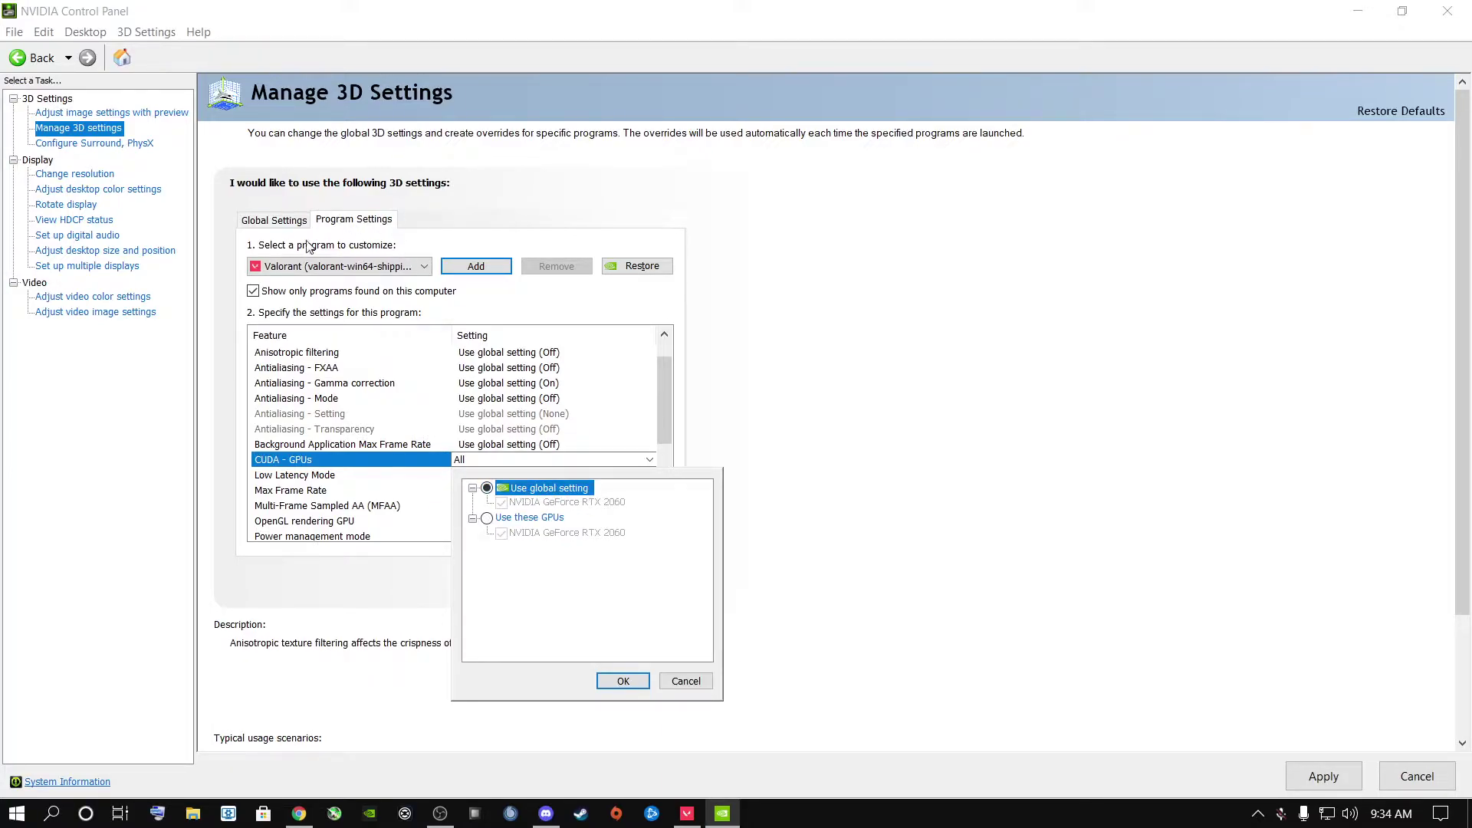
left_click(487, 520)
left_click(502, 534)
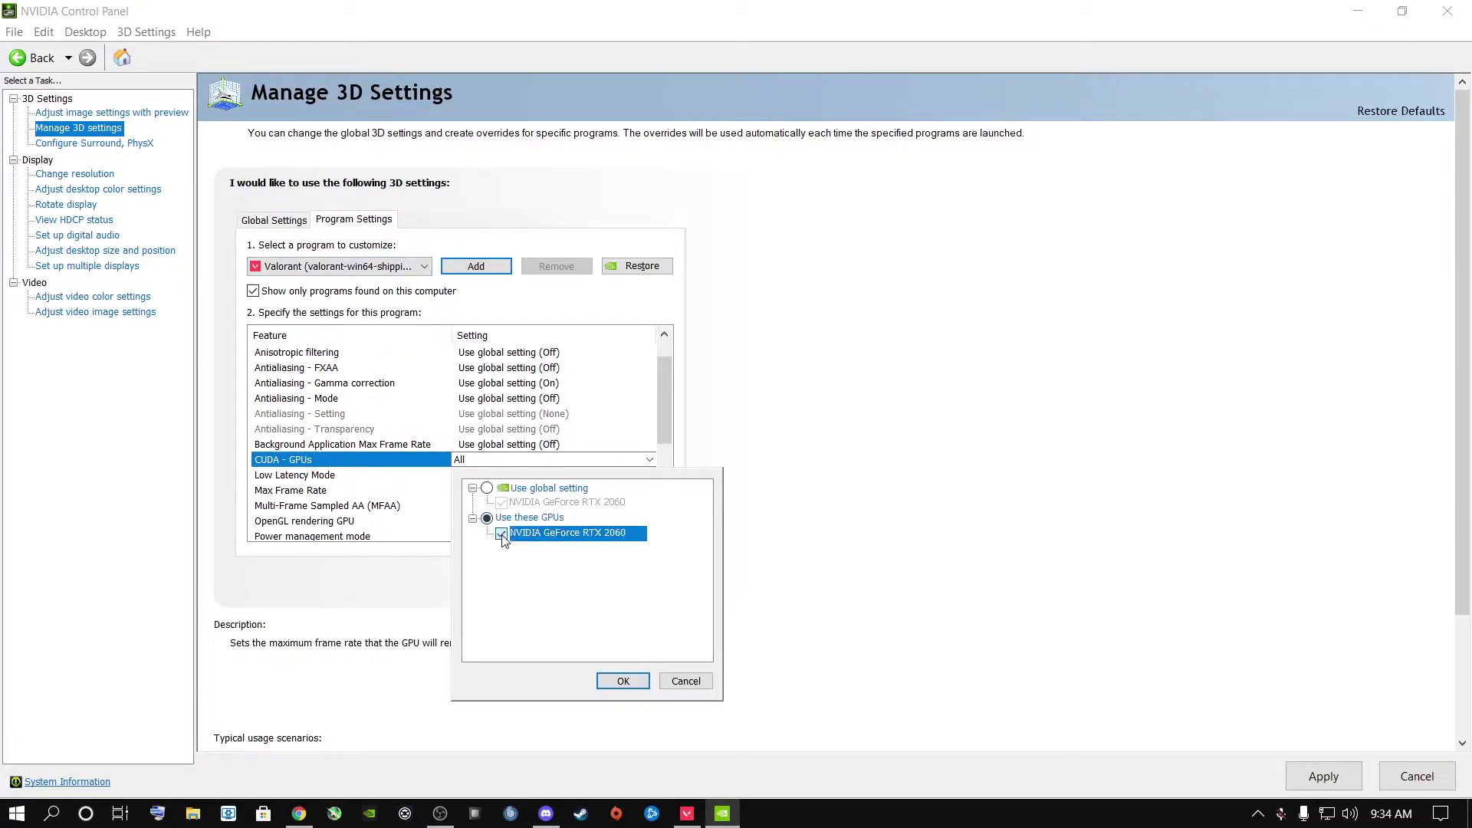
left_click(502, 534)
left_click(623, 681)
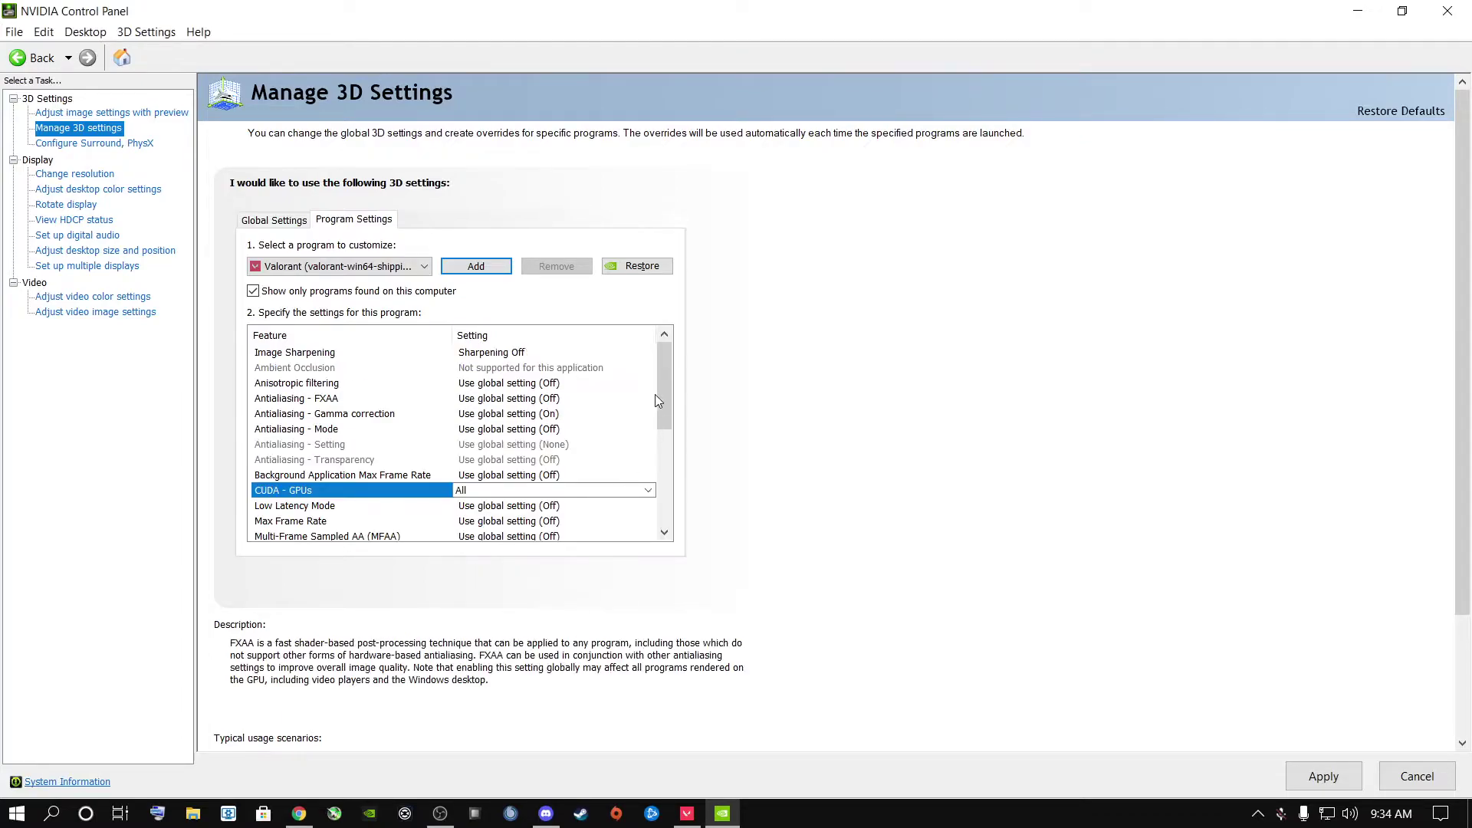
- Set Vertical sync to Off for Valorant
left_click_drag(660, 389, 663, 489)
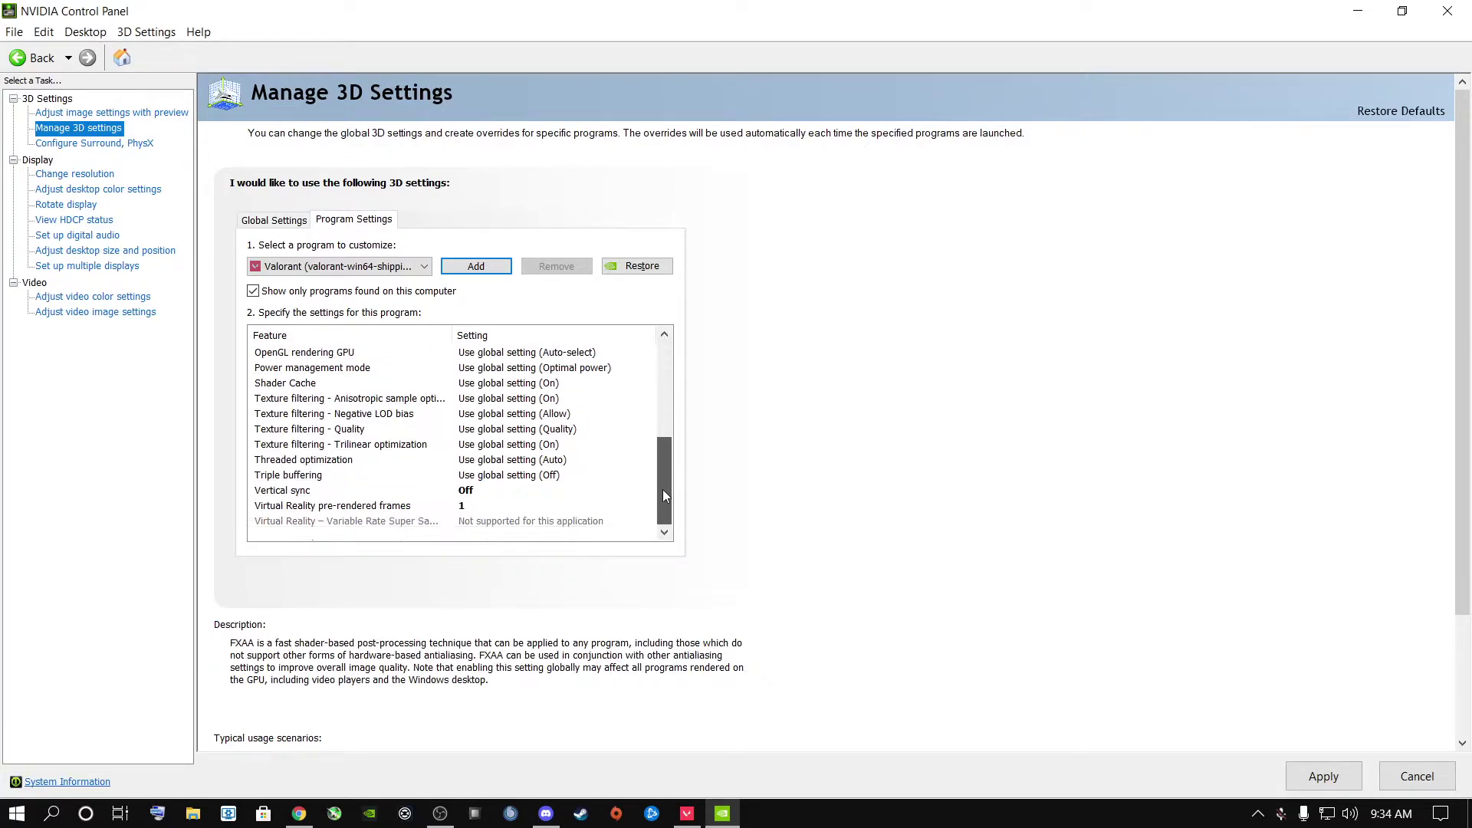
left_click(289, 491)
left_click(471, 492)
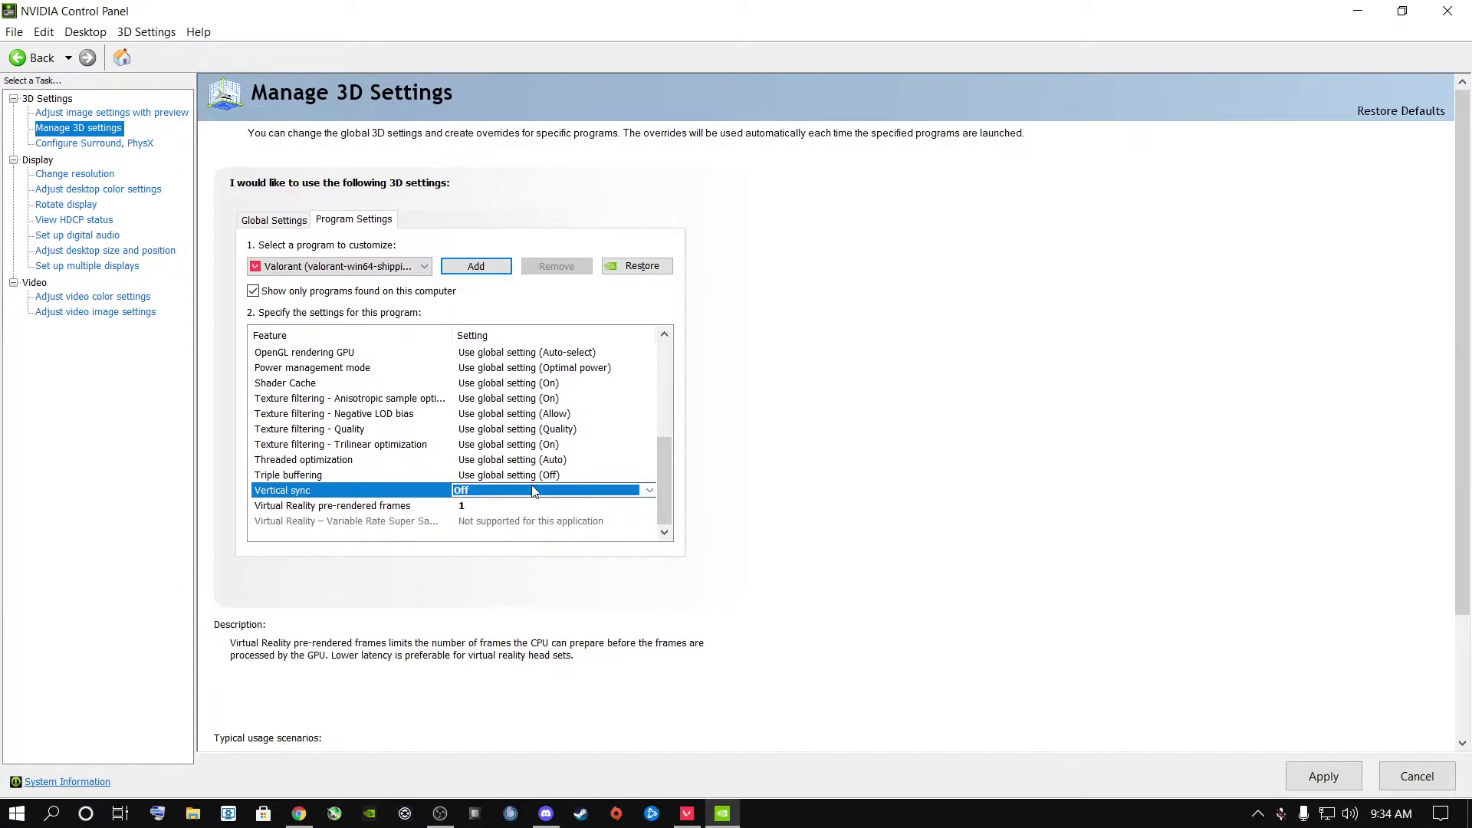
left_click(649, 490)
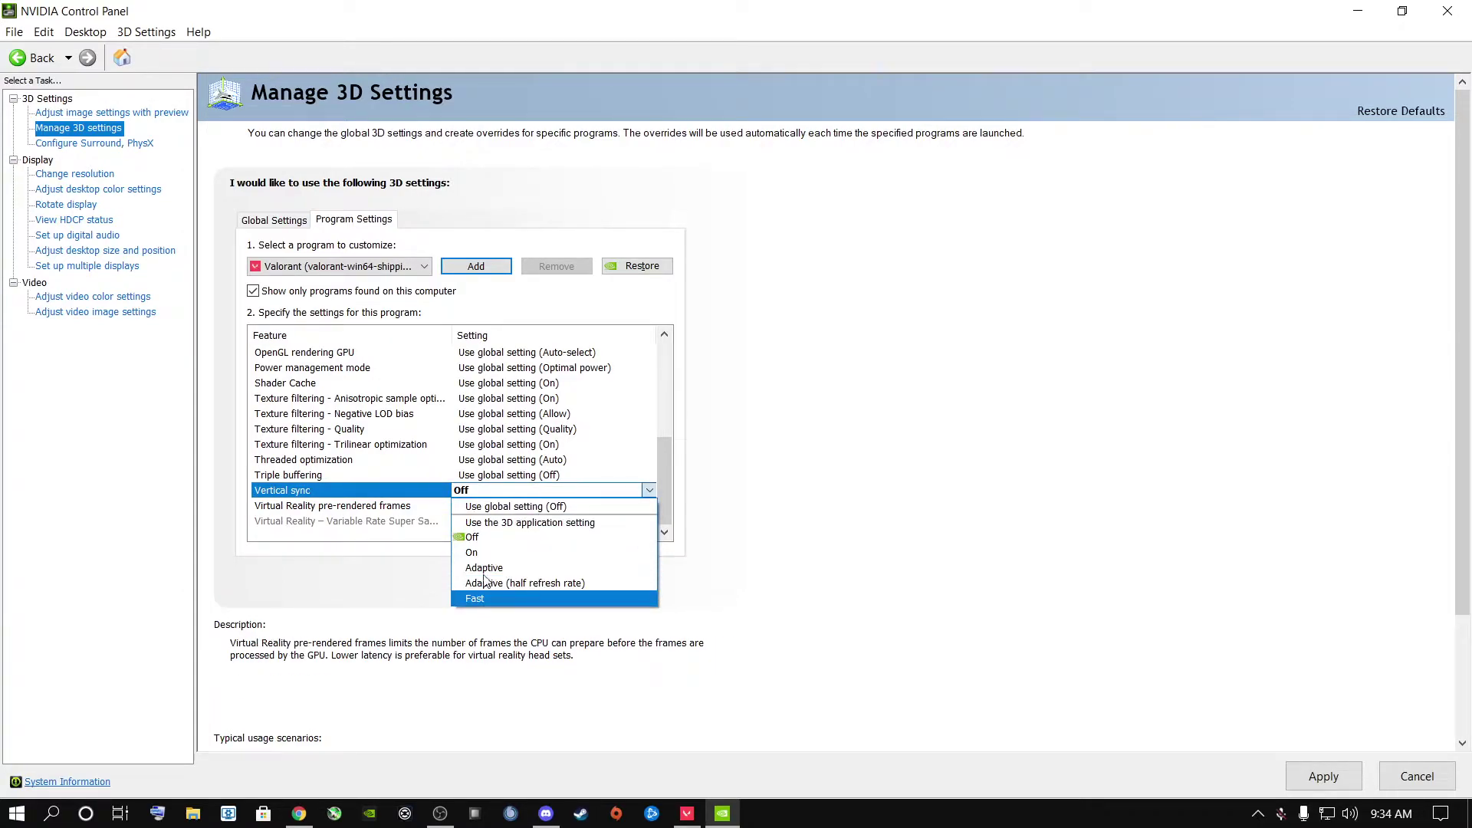
left_click(472, 538)
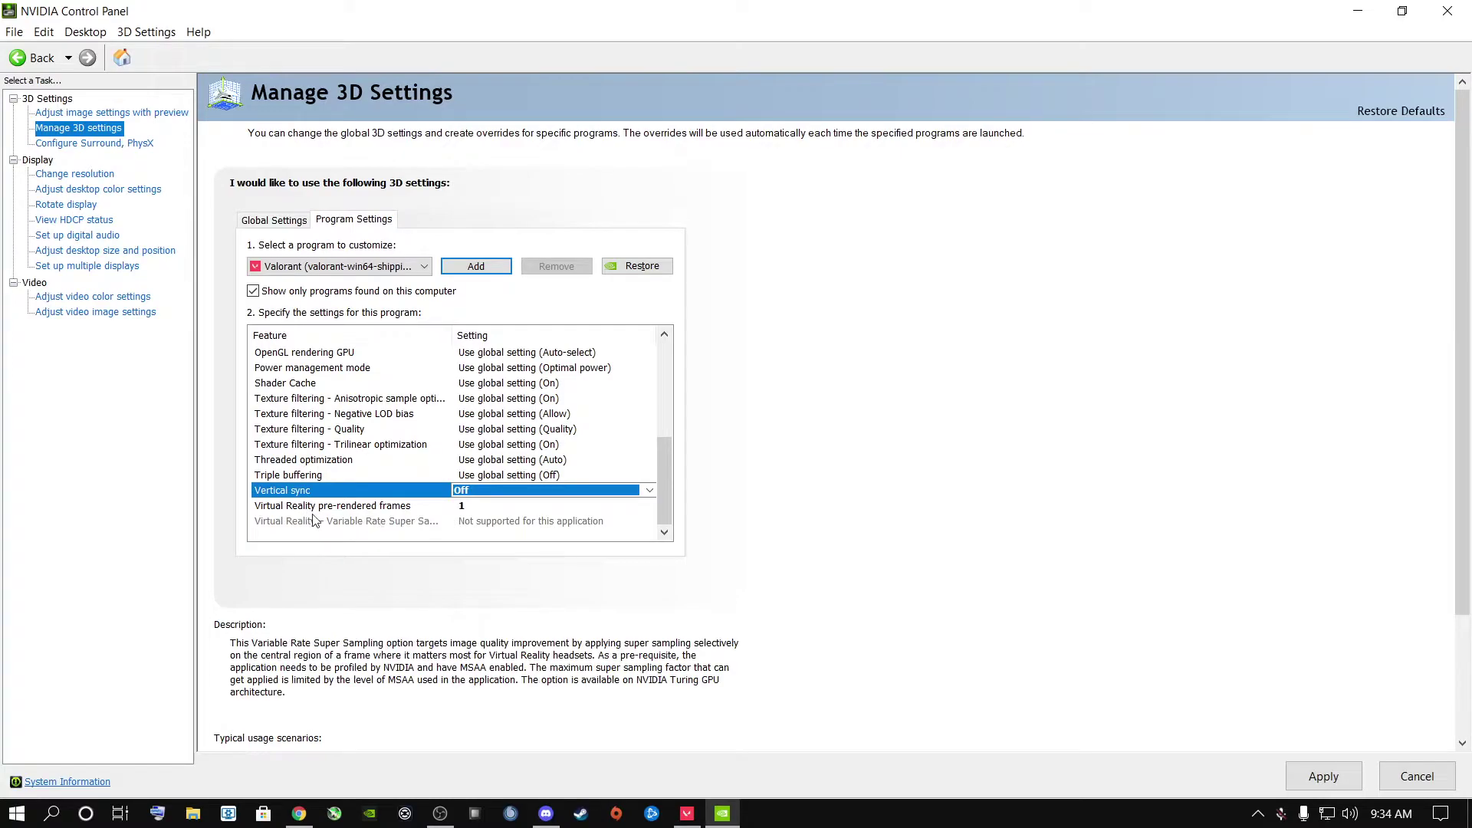
- Keep Virtual Reality pre-rendered frames at 1 for Valorant
left_click(332, 509)
left_click(493, 506)
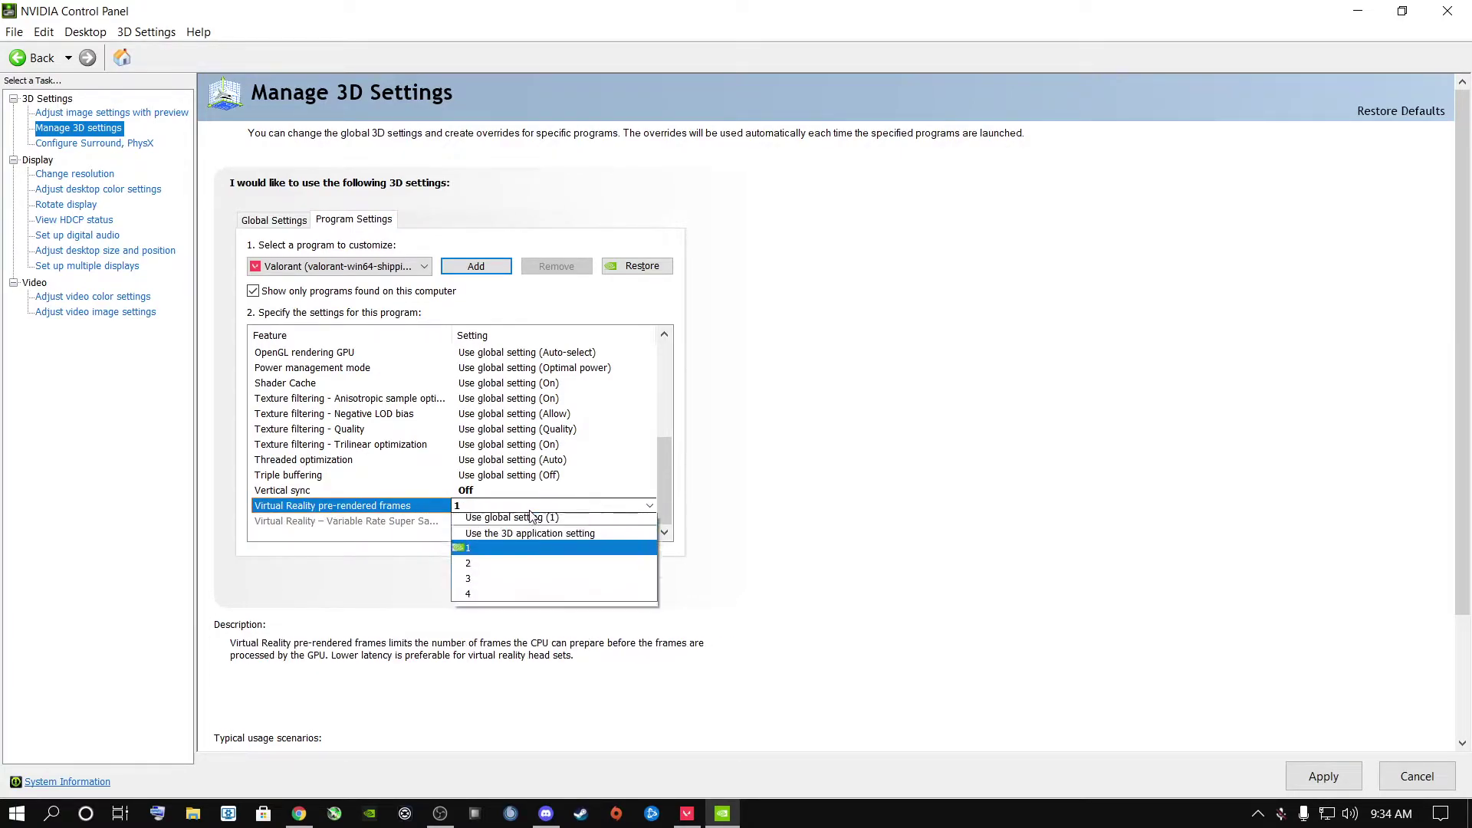
left_click(528, 507)
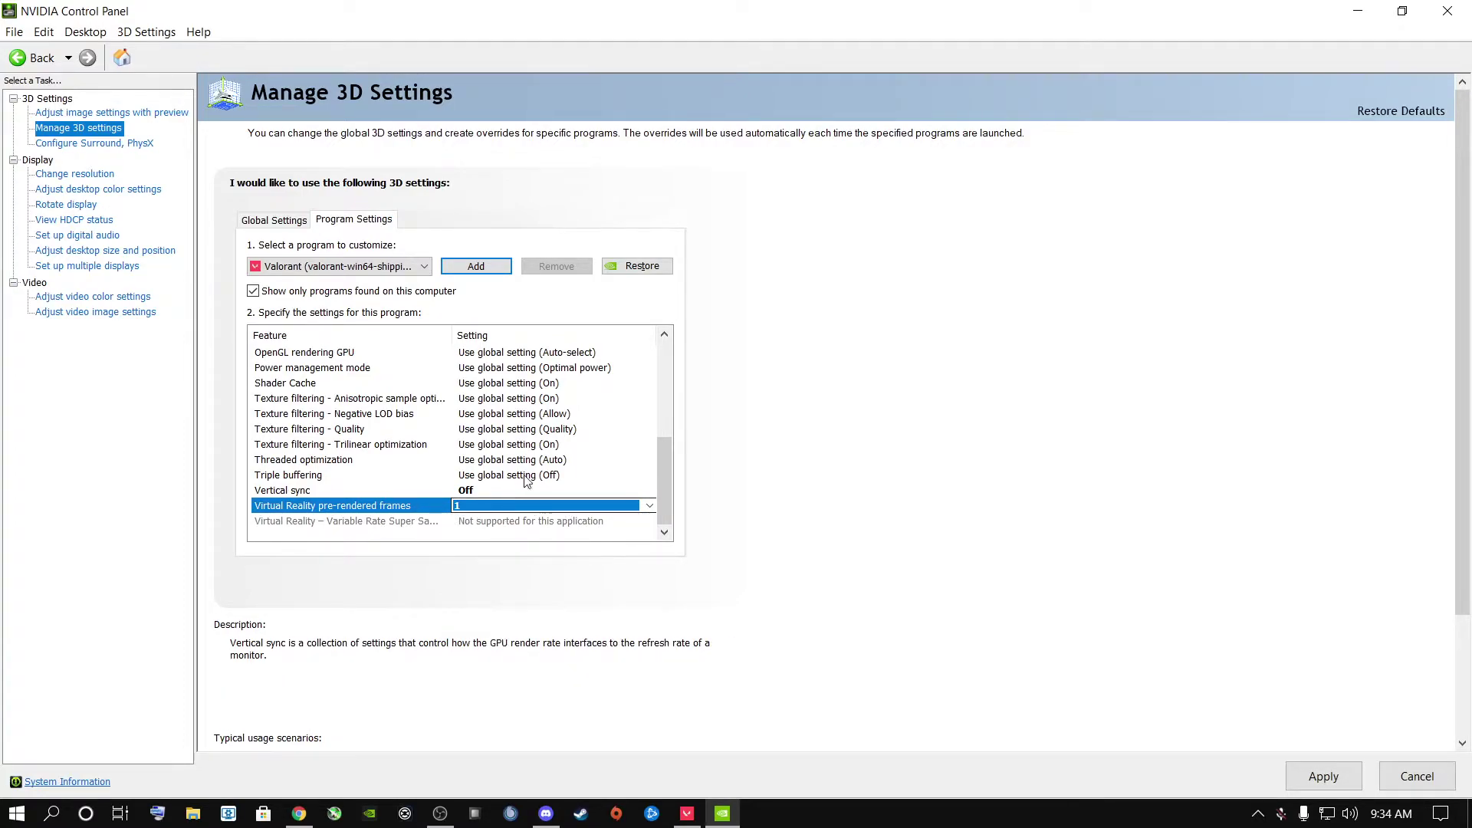
- Review the available options for Valorant's Texture filtering - Quality feature without picking a different one
left_click(310, 428)
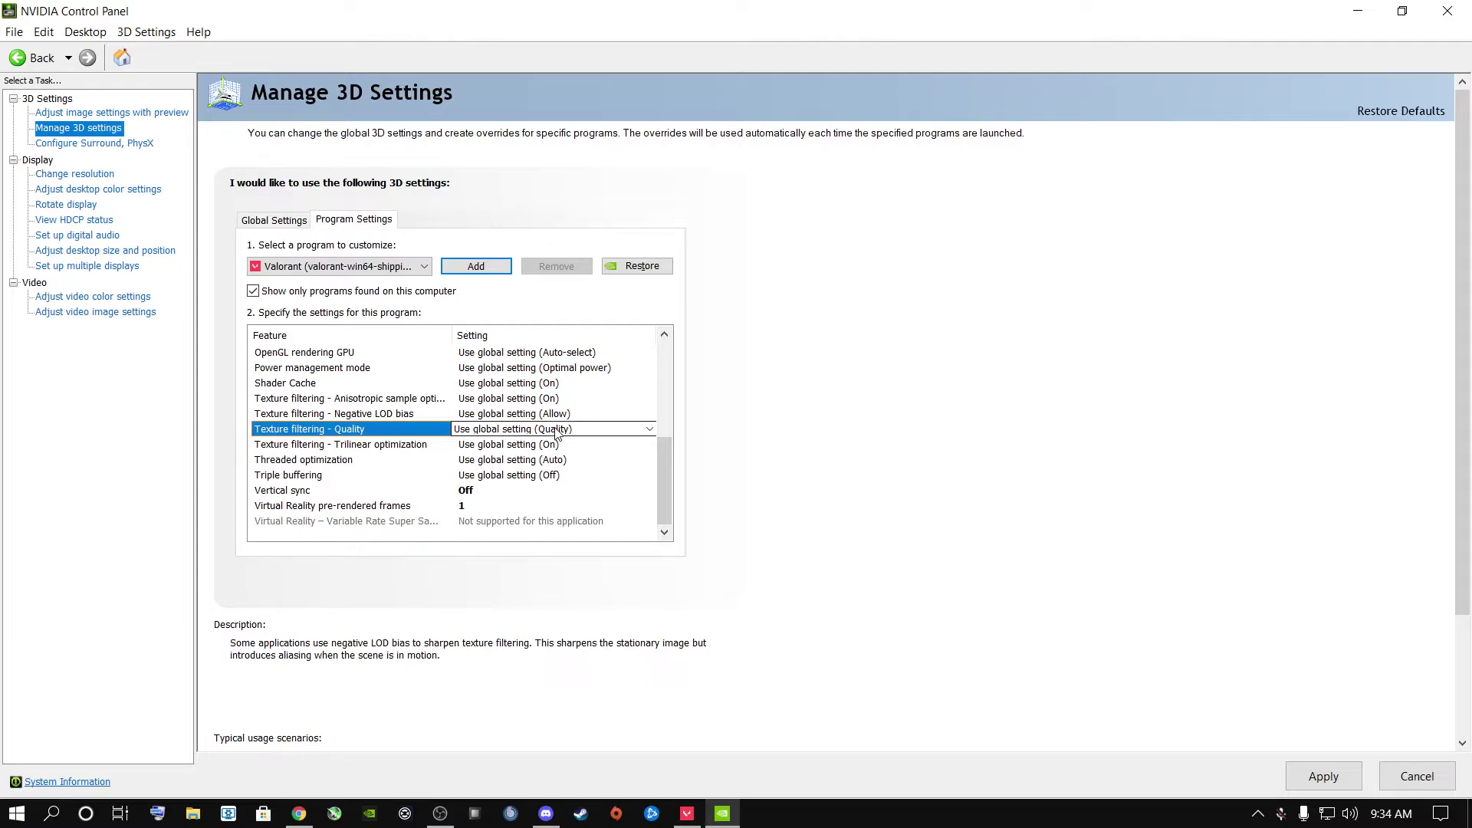
left_click(497, 431)
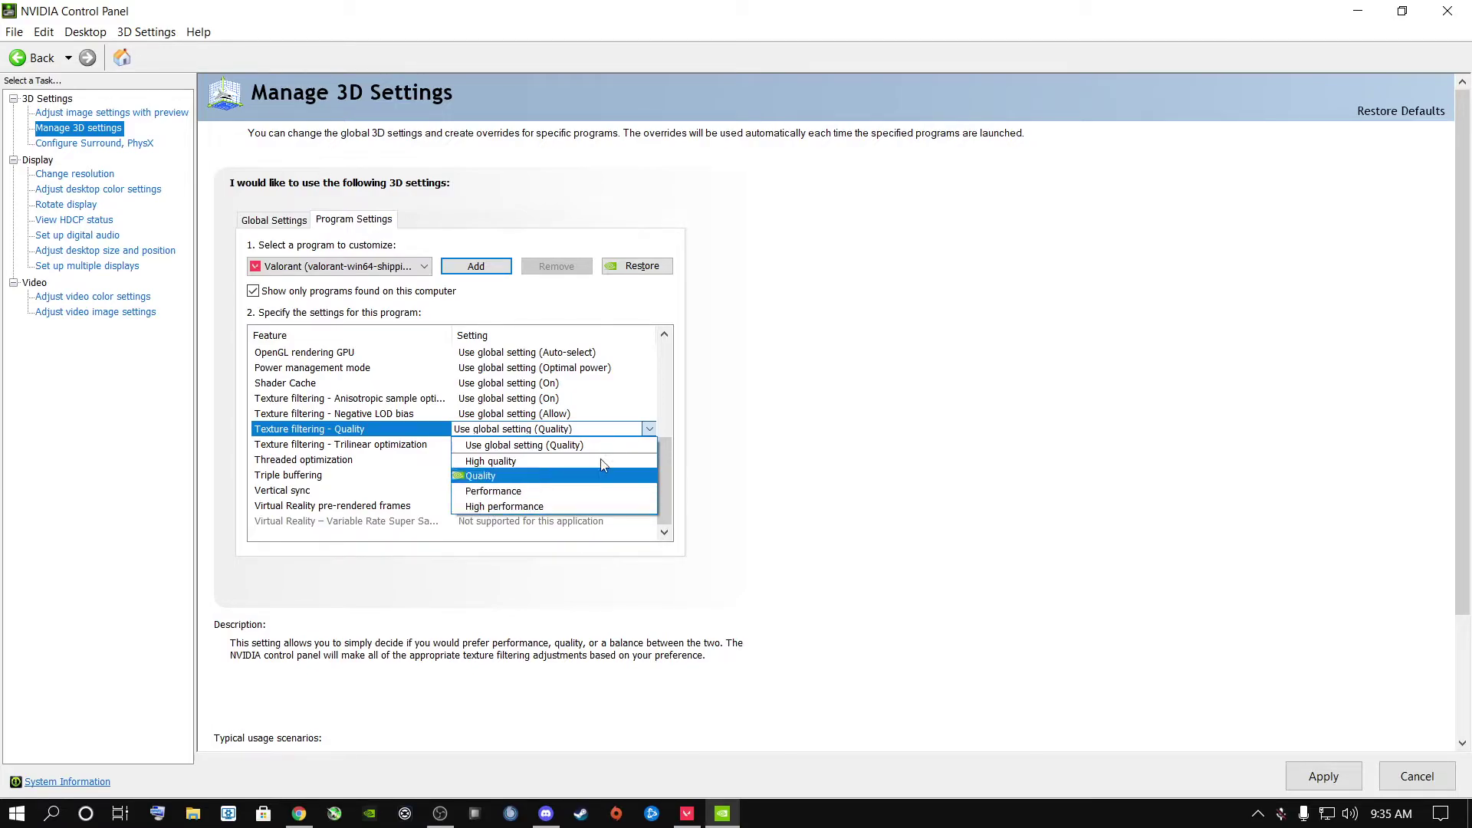
left_click(784, 489)
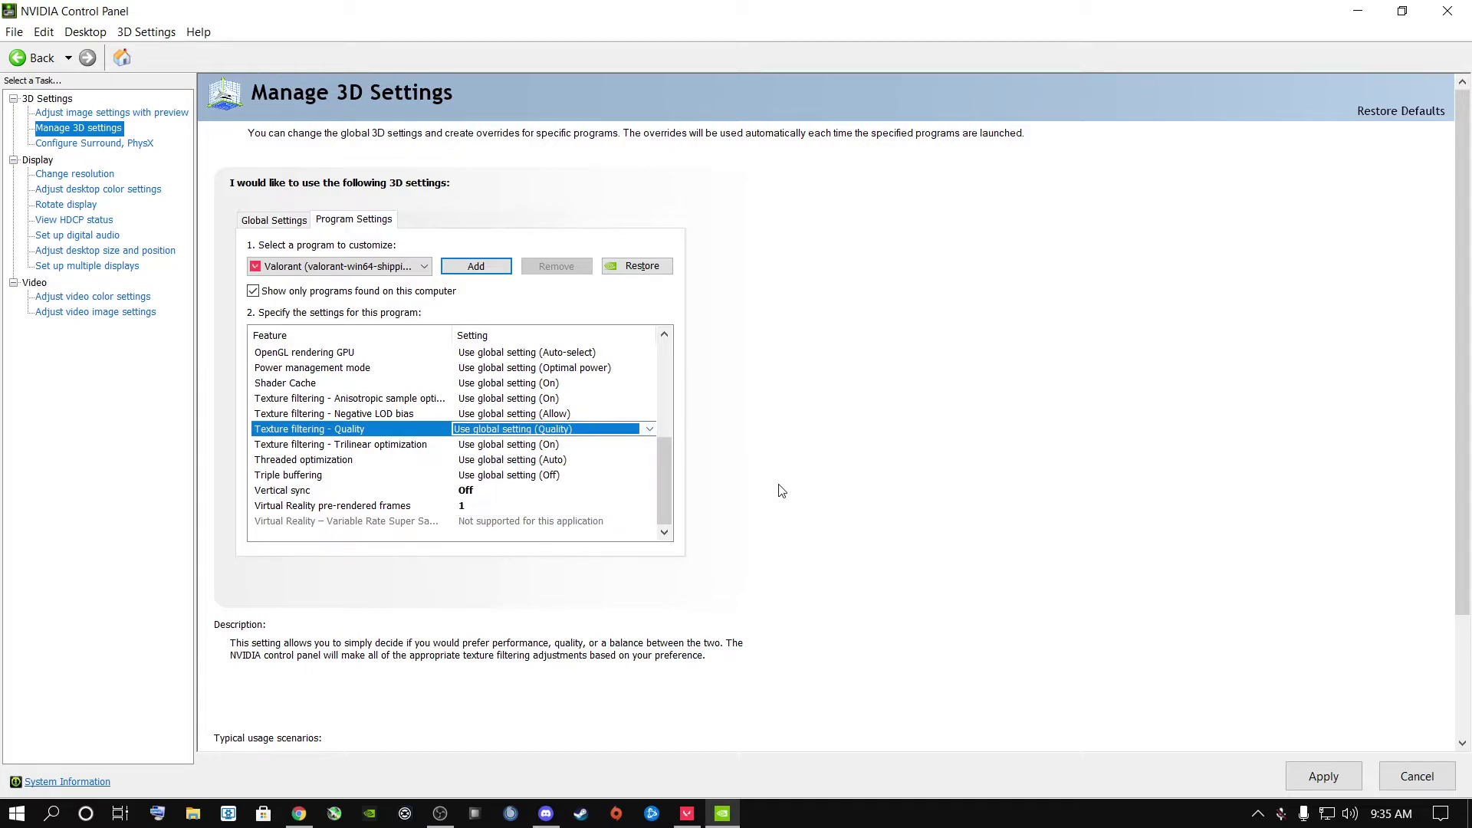
left_click(562, 431)
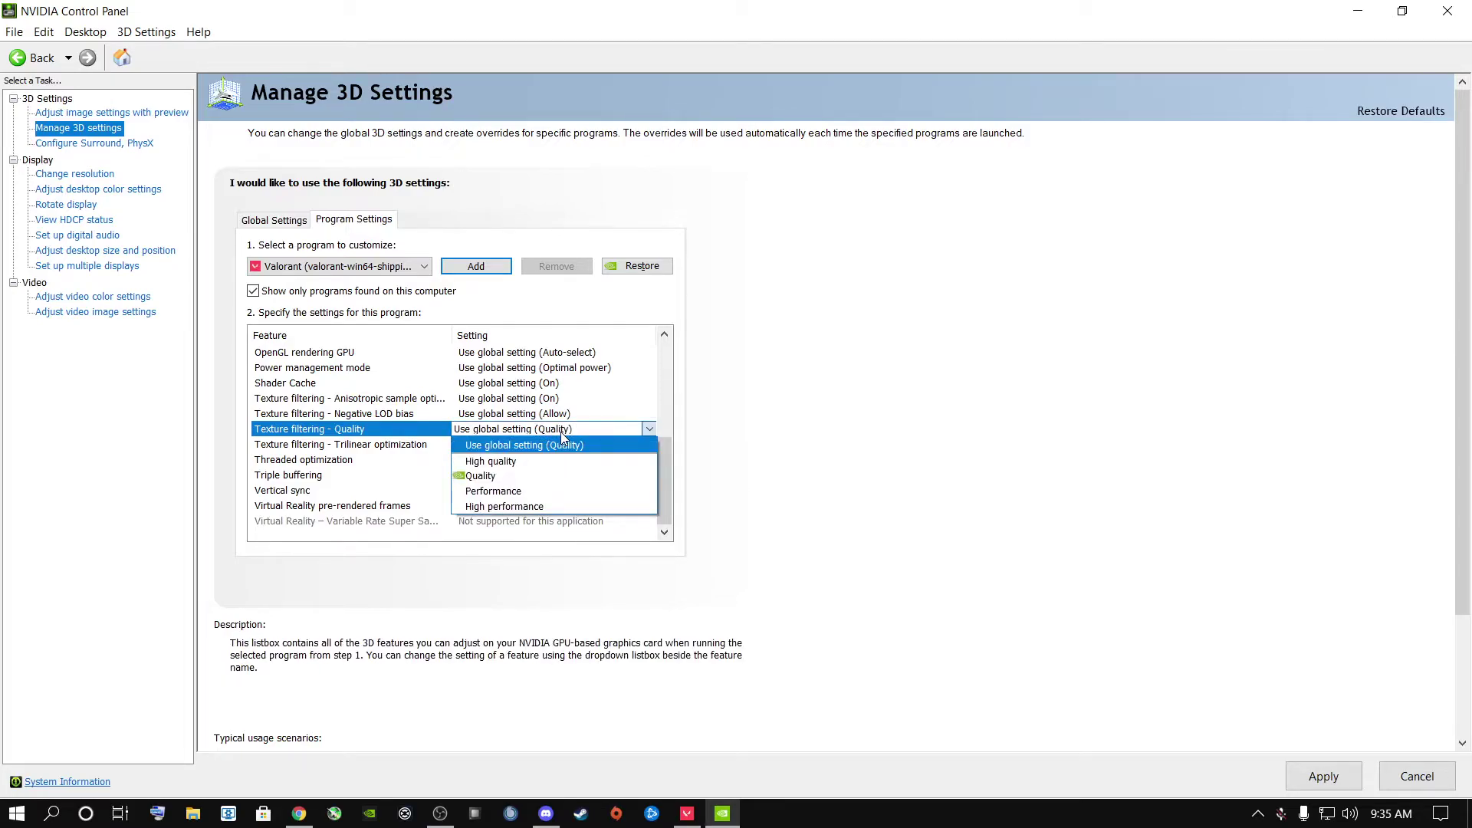
left_click(563, 434)
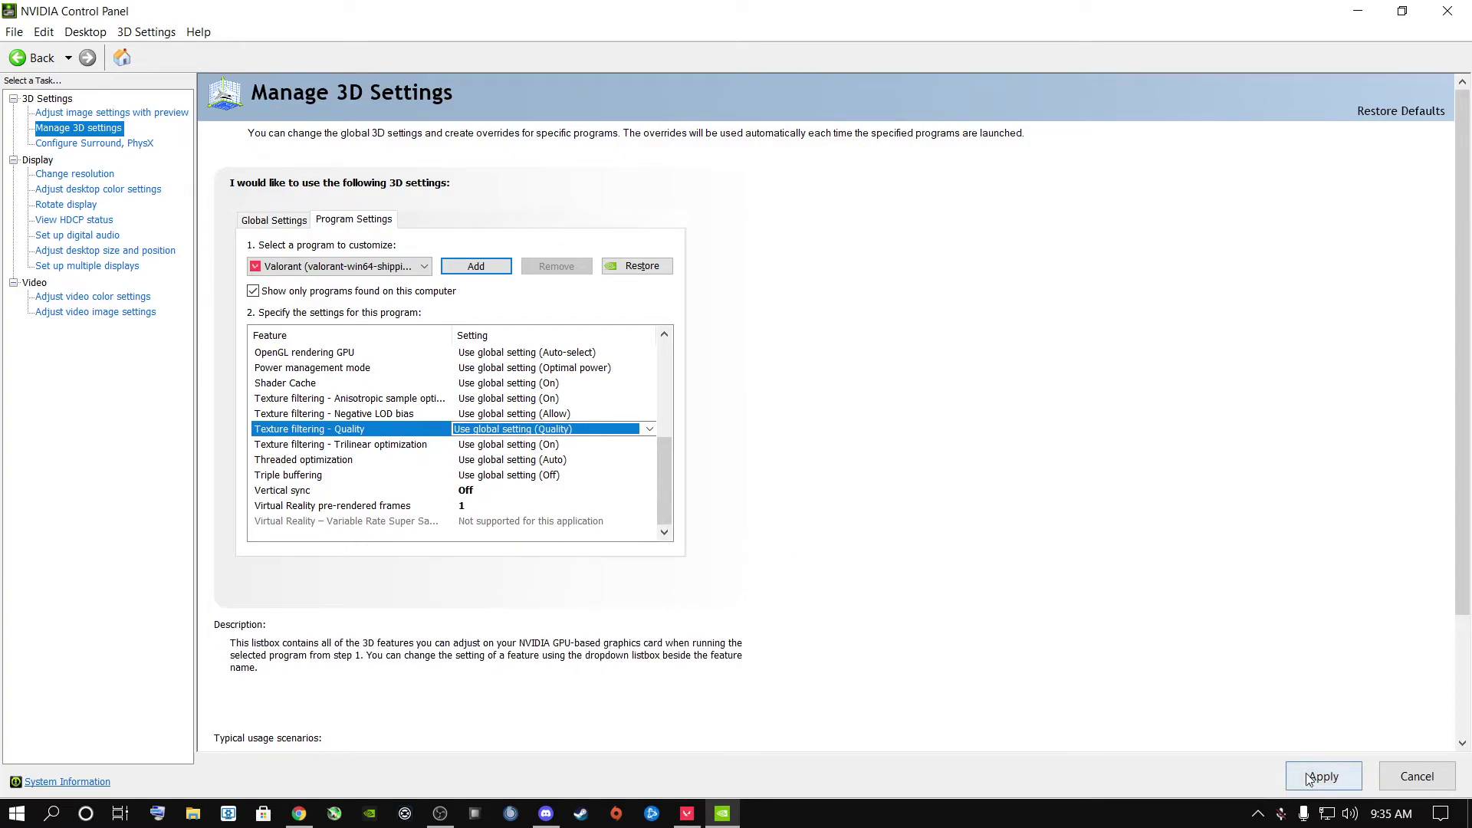
left_click(568, 429)
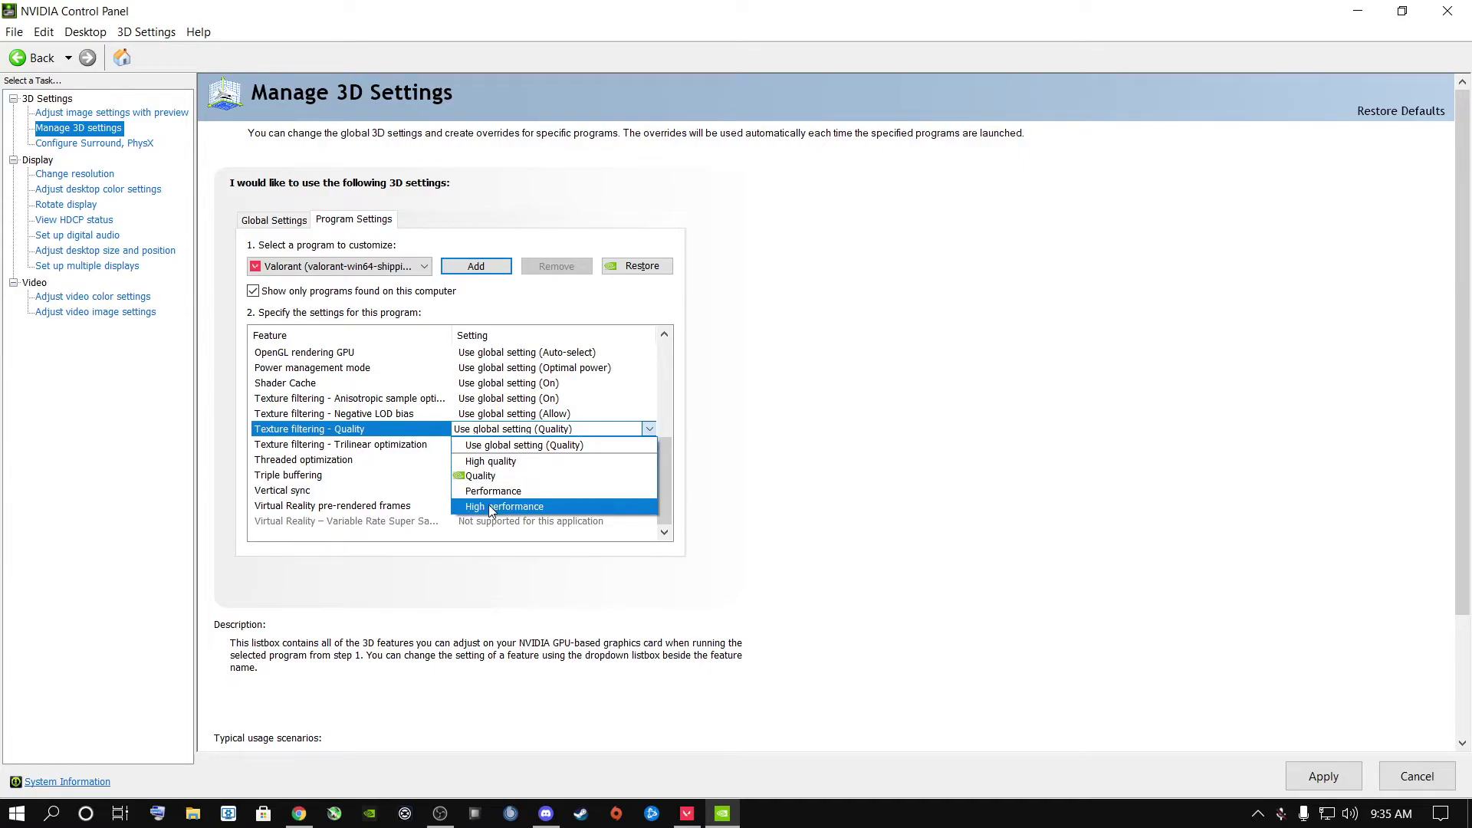
left_click(1187, 532)
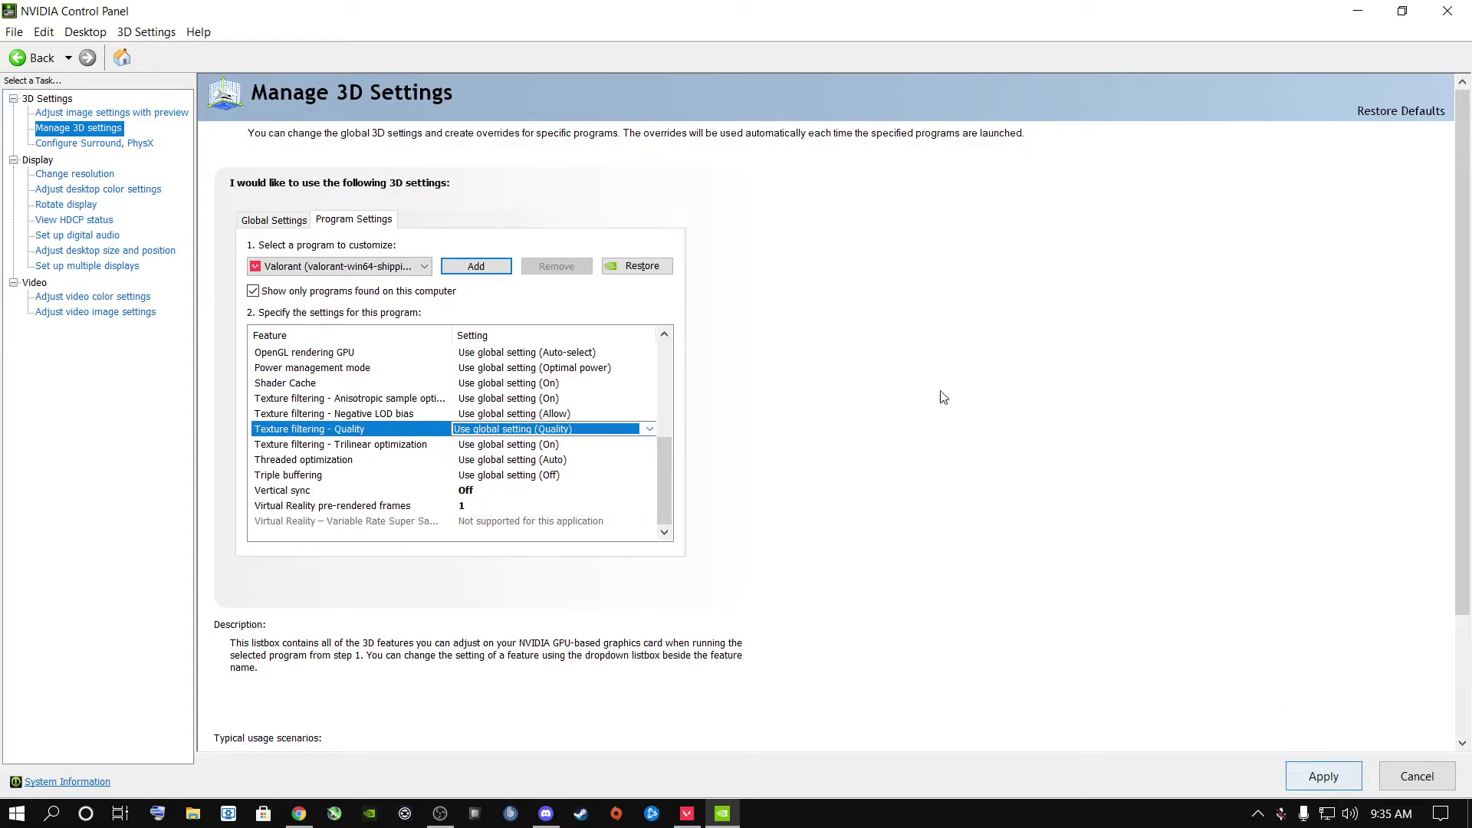
- Close the NVIDIA Control Panel and switch to the running VALORANT game
left_click(1448, 11)
left_click(755, 459)
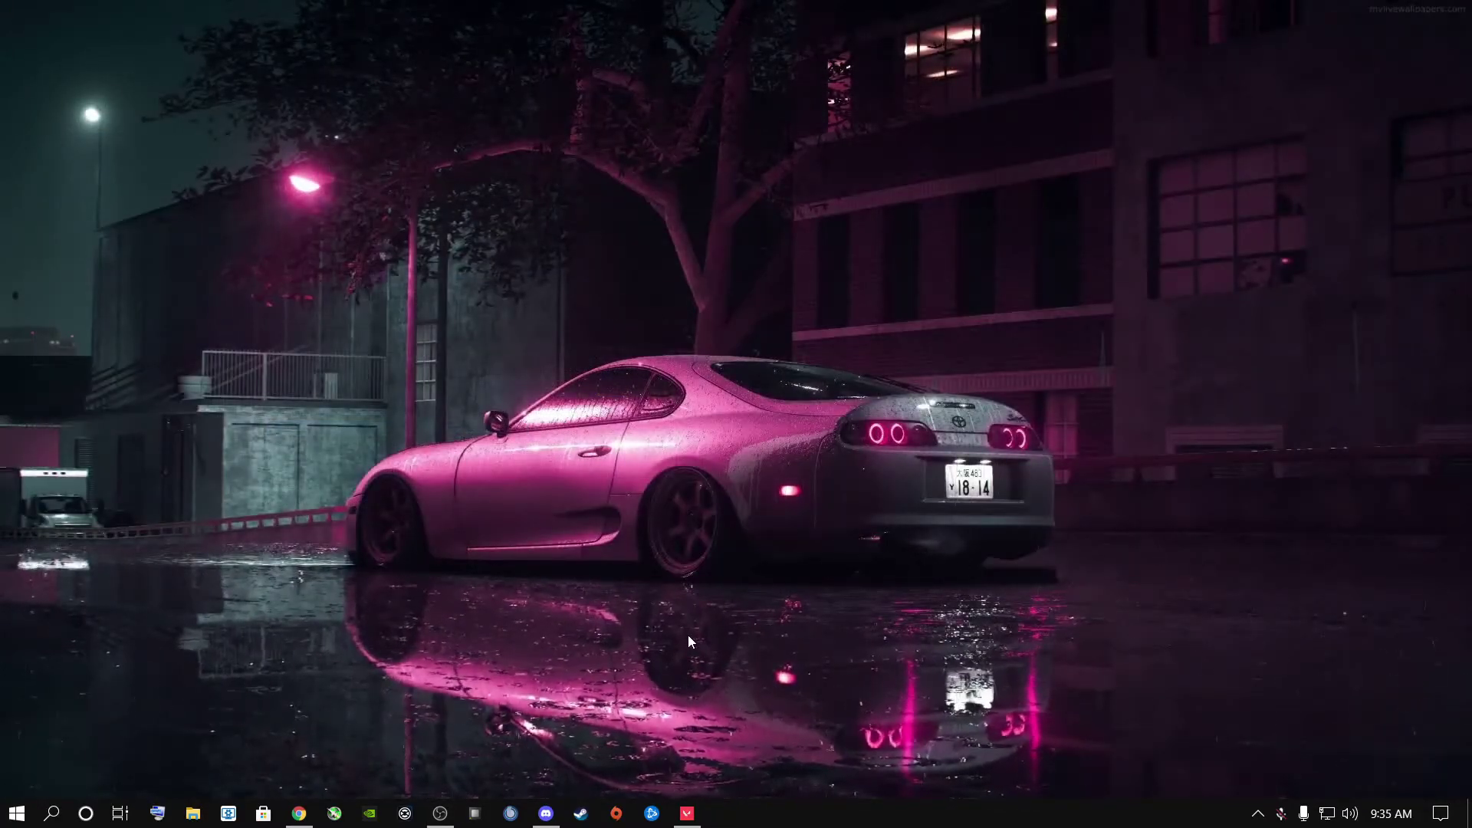
left_click(688, 818)
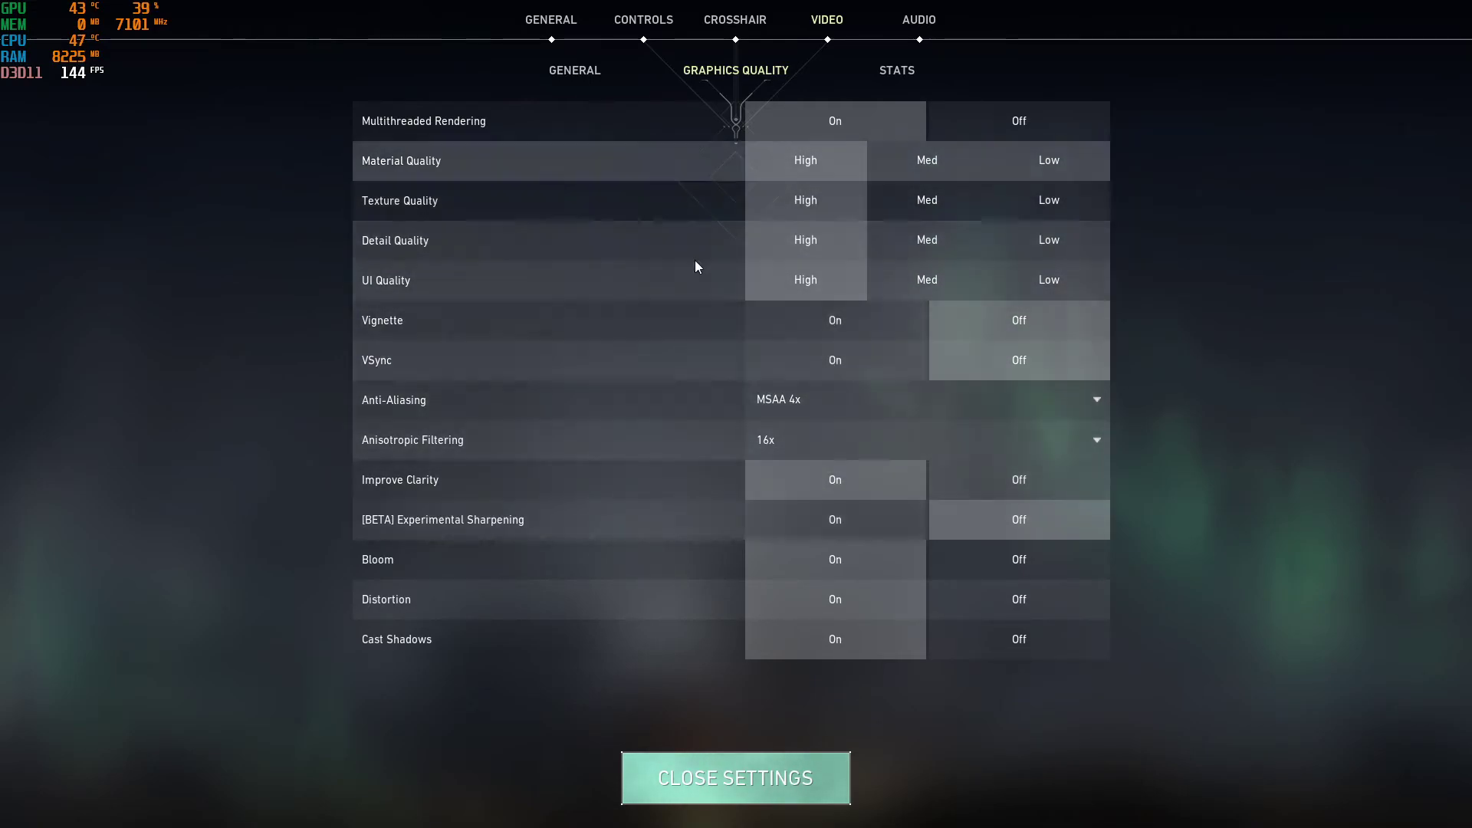
- Review the available Anti-Aliasing and Anisotropic Filtering options in the graphics quality settings, keeping MSAA 4x and 16x selected
left_click(924, 406)
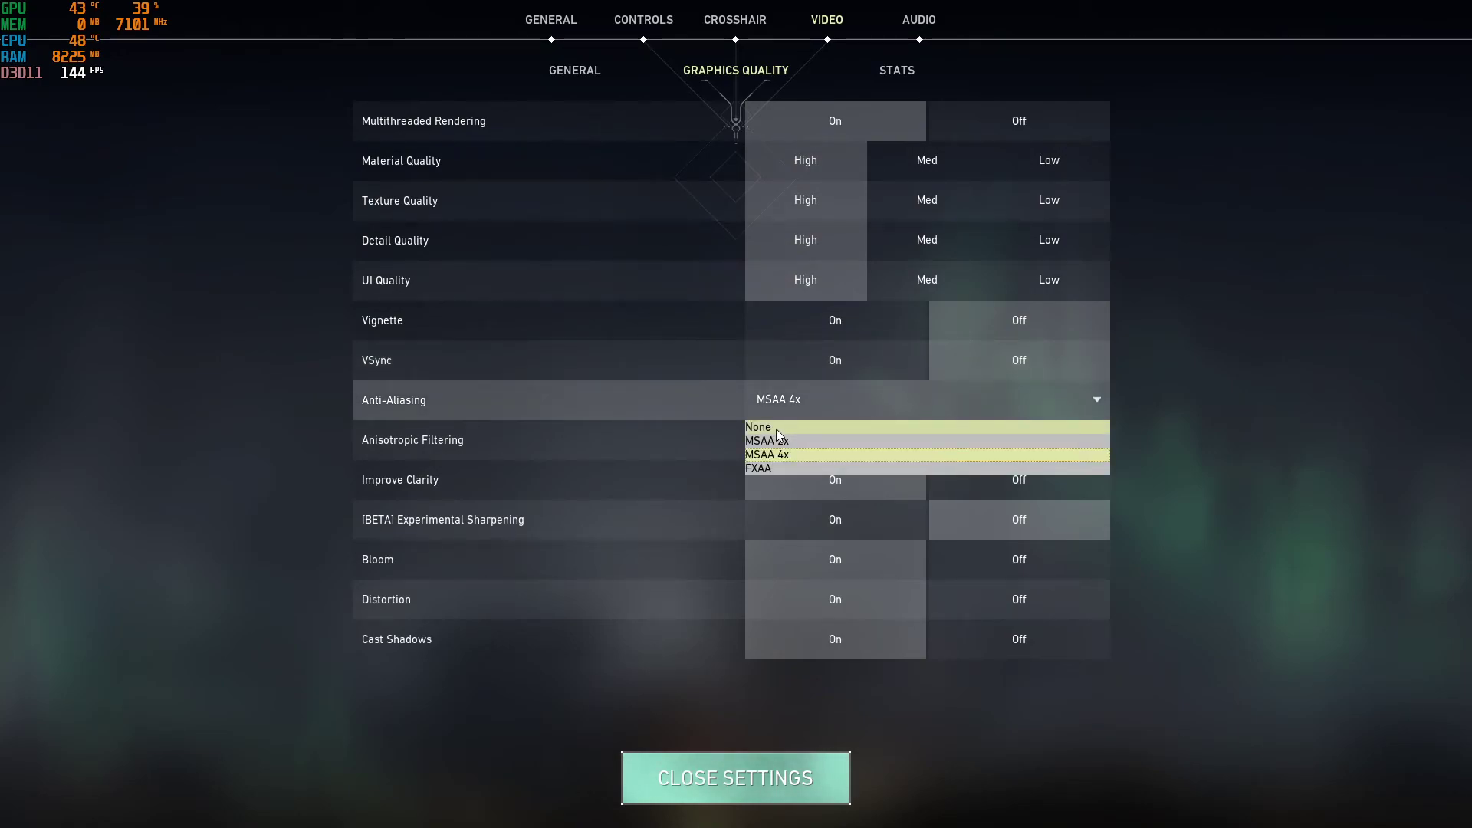
left_click(1228, 412)
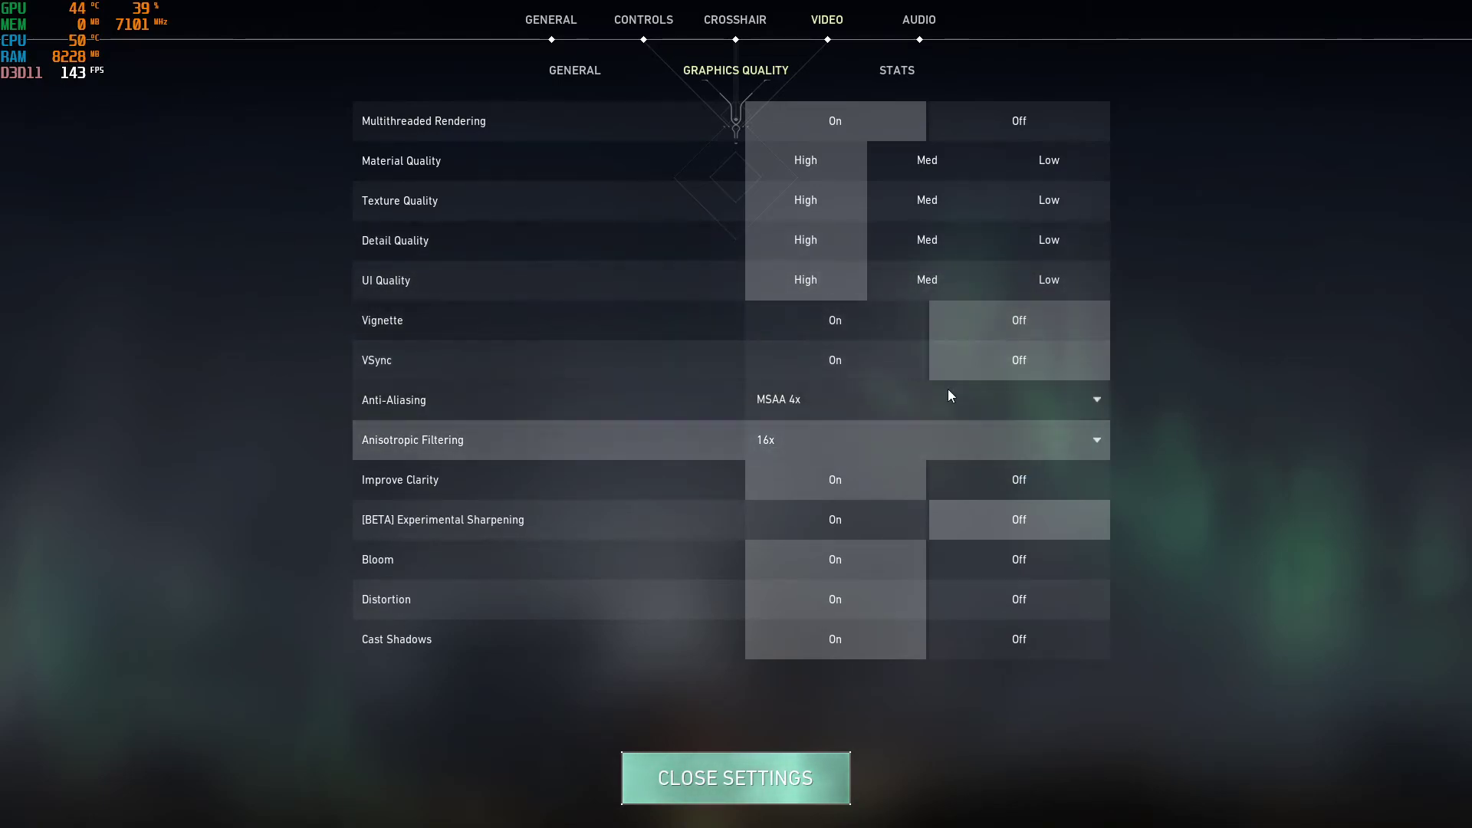
left_click(1066, 402)
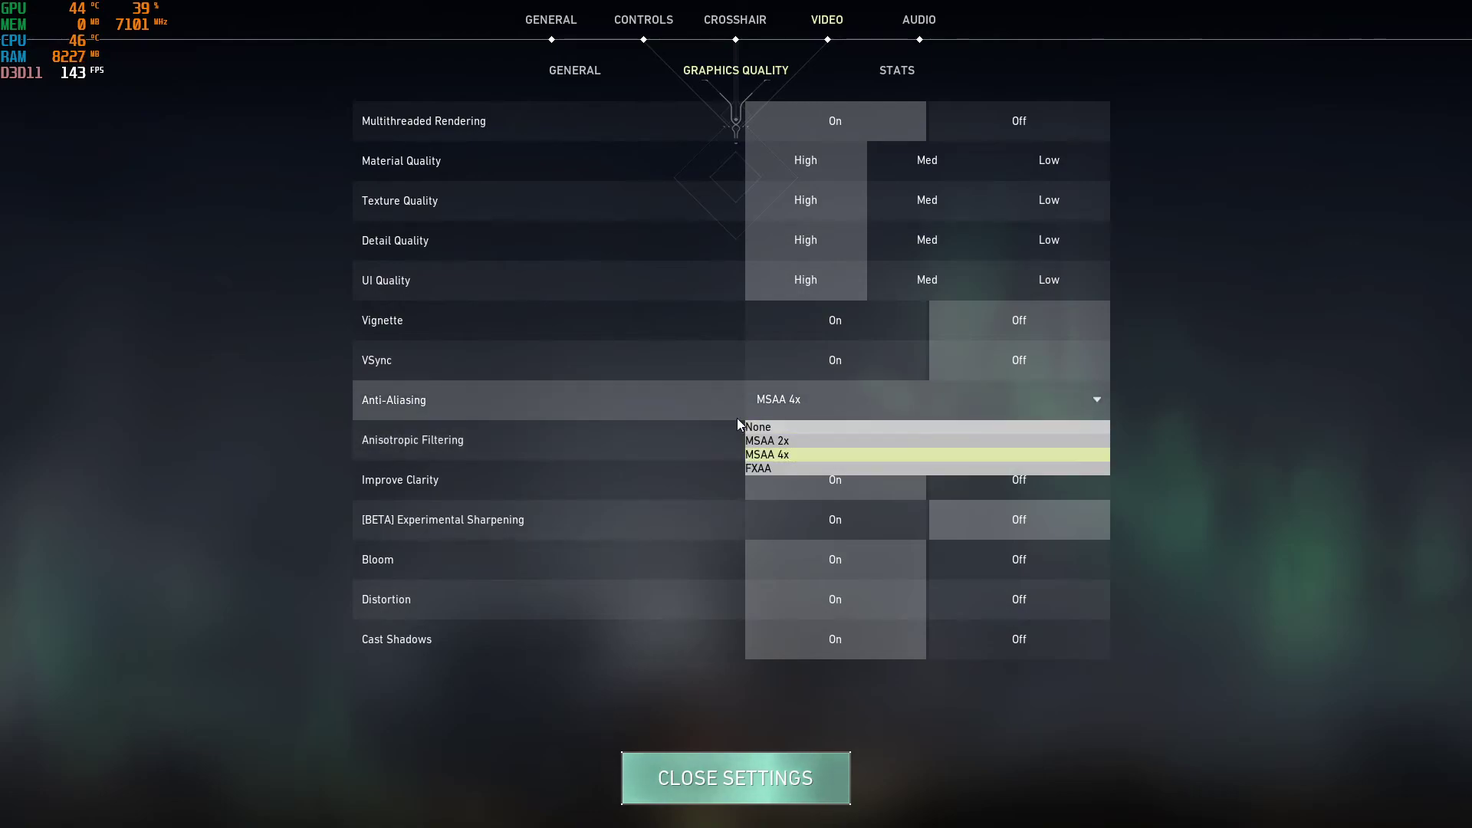
left_click(1080, 445)
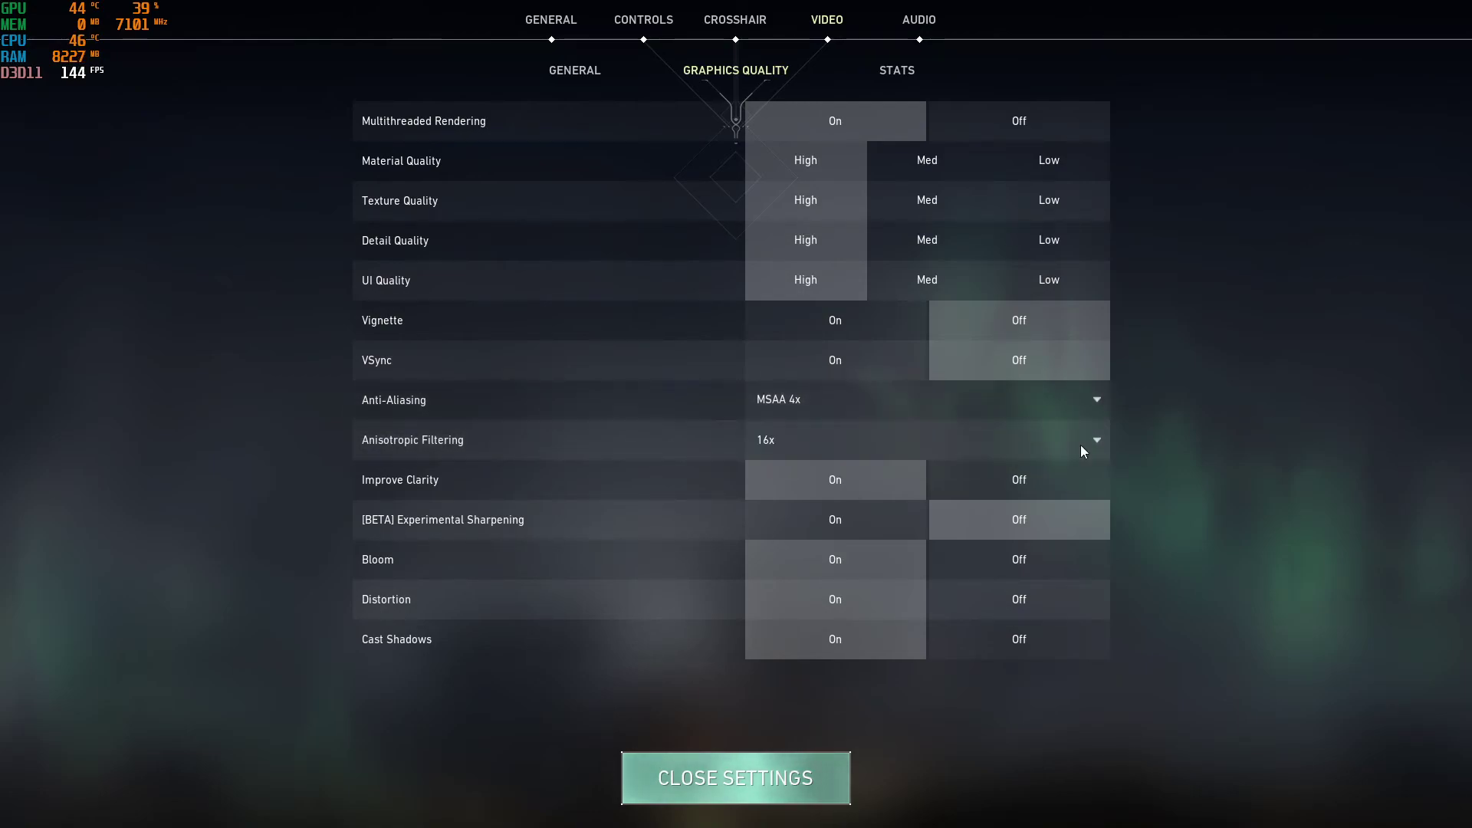
left_click(854, 448)
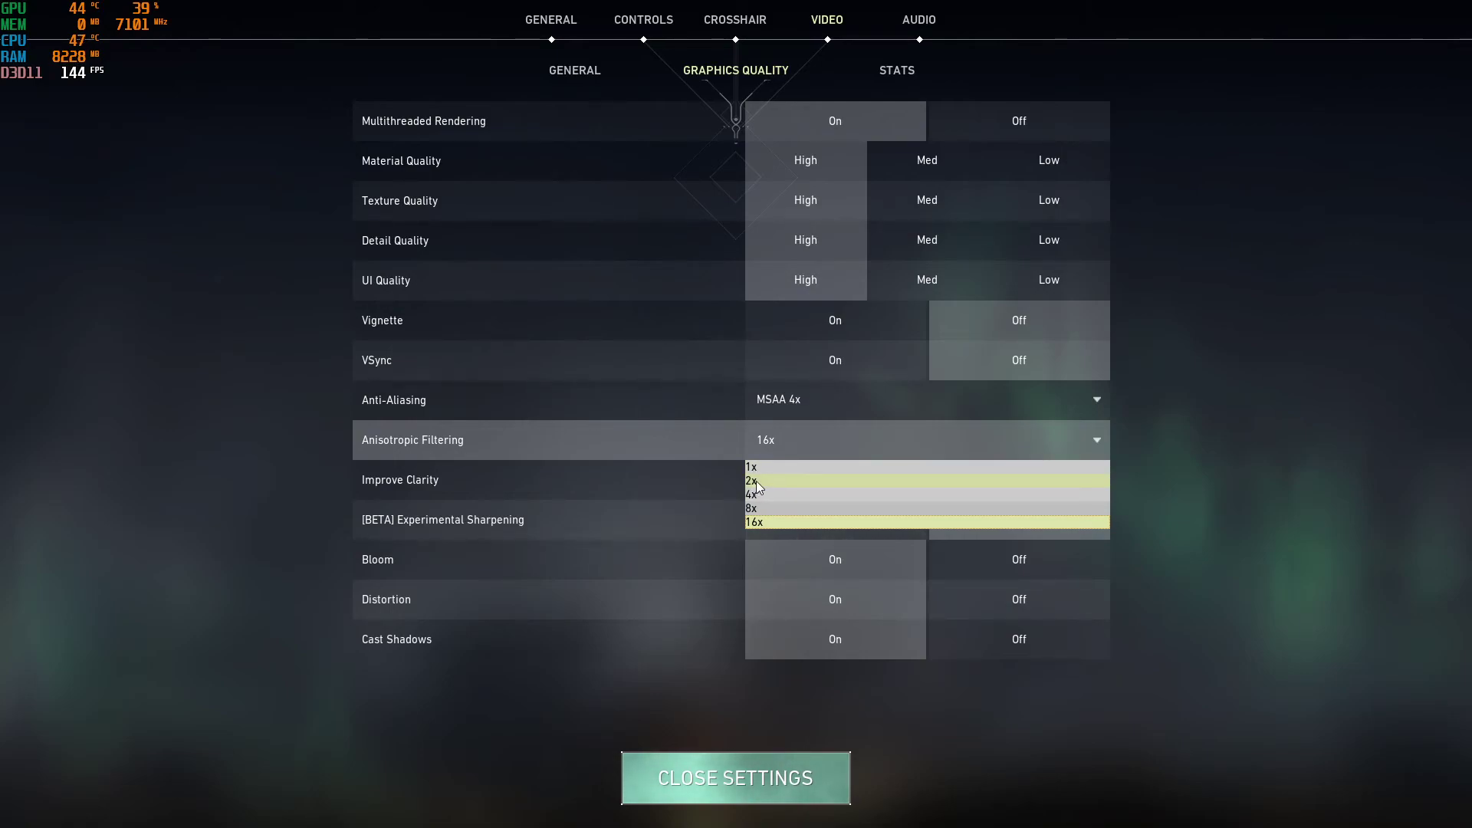
left_click(1284, 442)
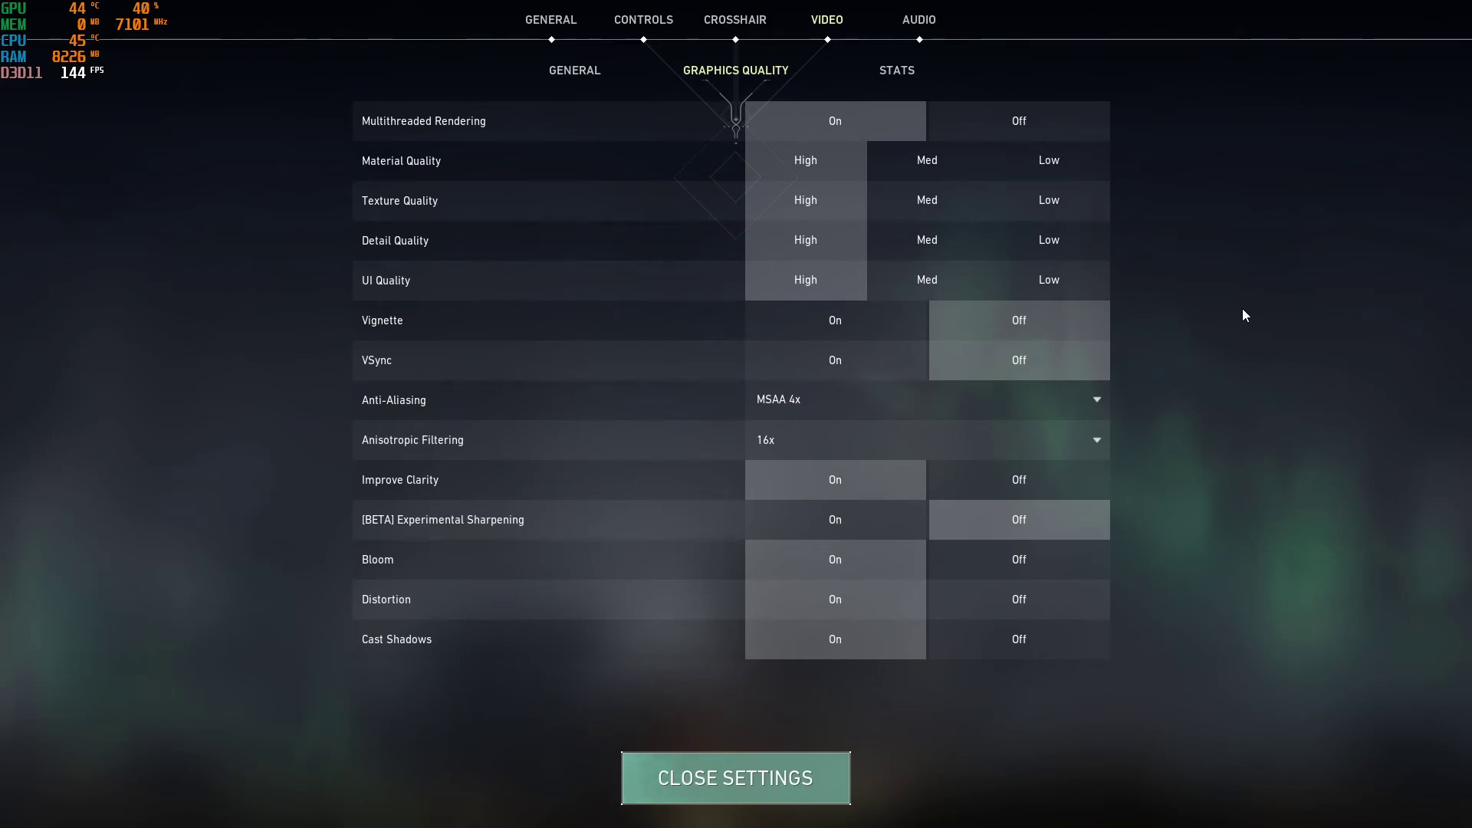
- Close the game's settings and bring up the Windows Start menu over the game
left_click(728, 769)
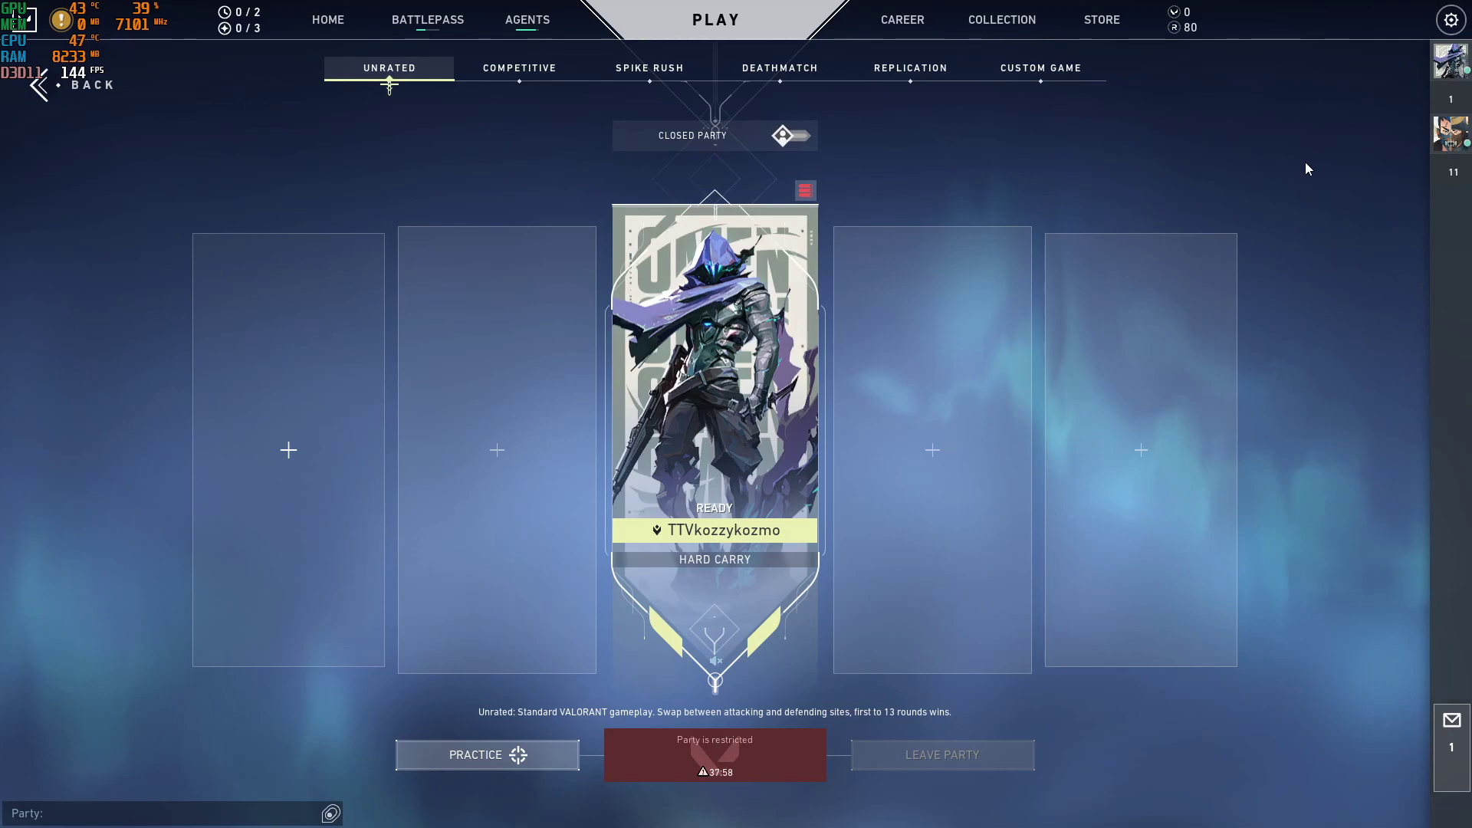
key("super")
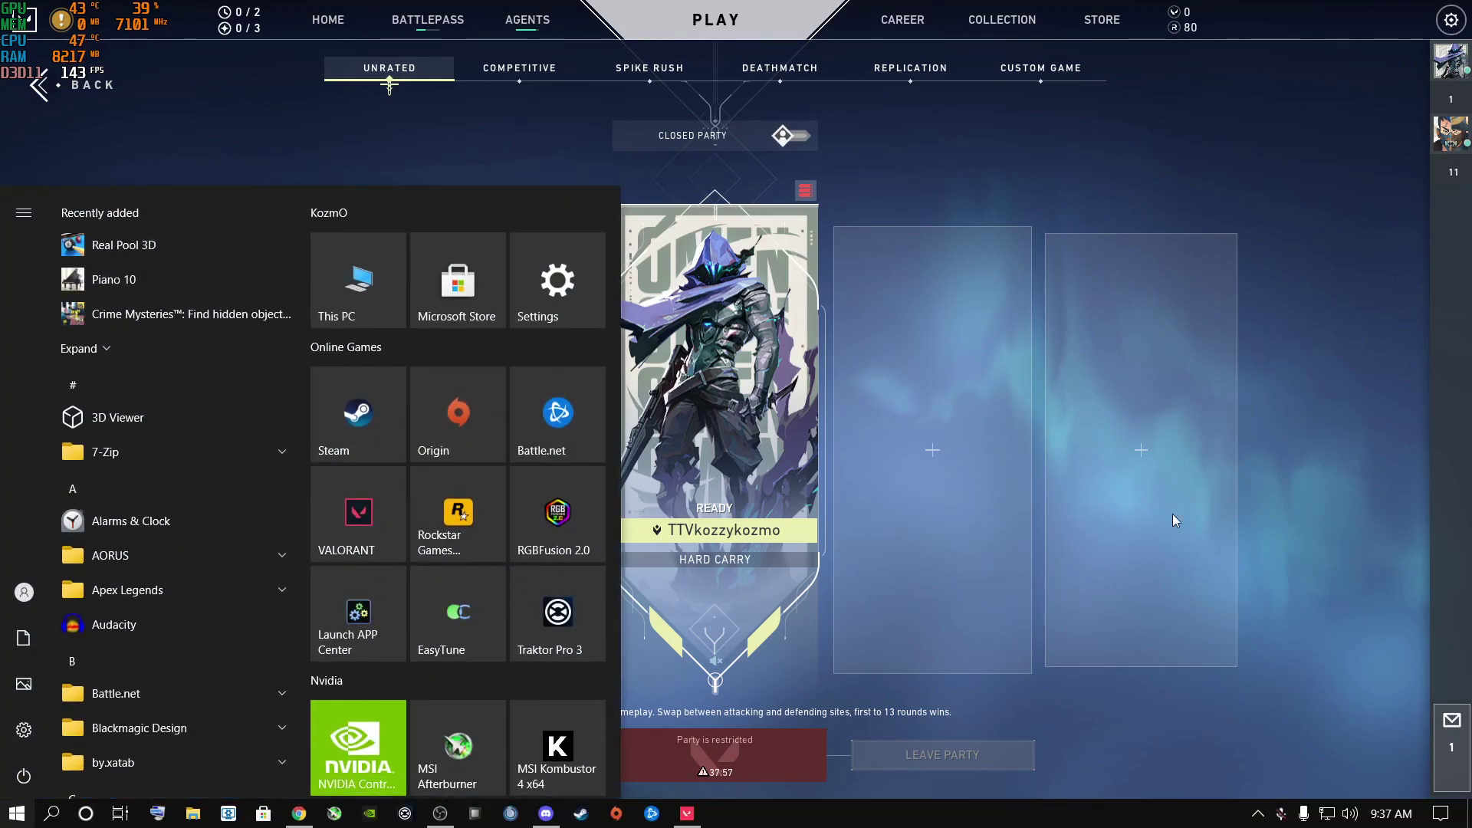